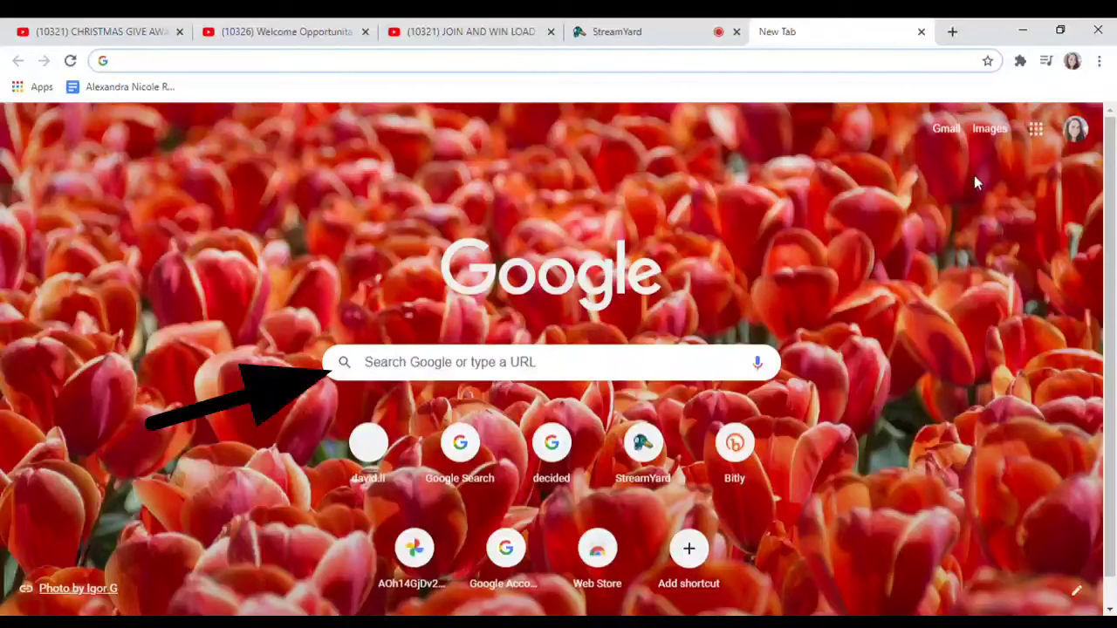
- Search Google for "canva apps", open the Canva website and log in to the account
{"action": "left_click", "coordinate": [397, 367]}
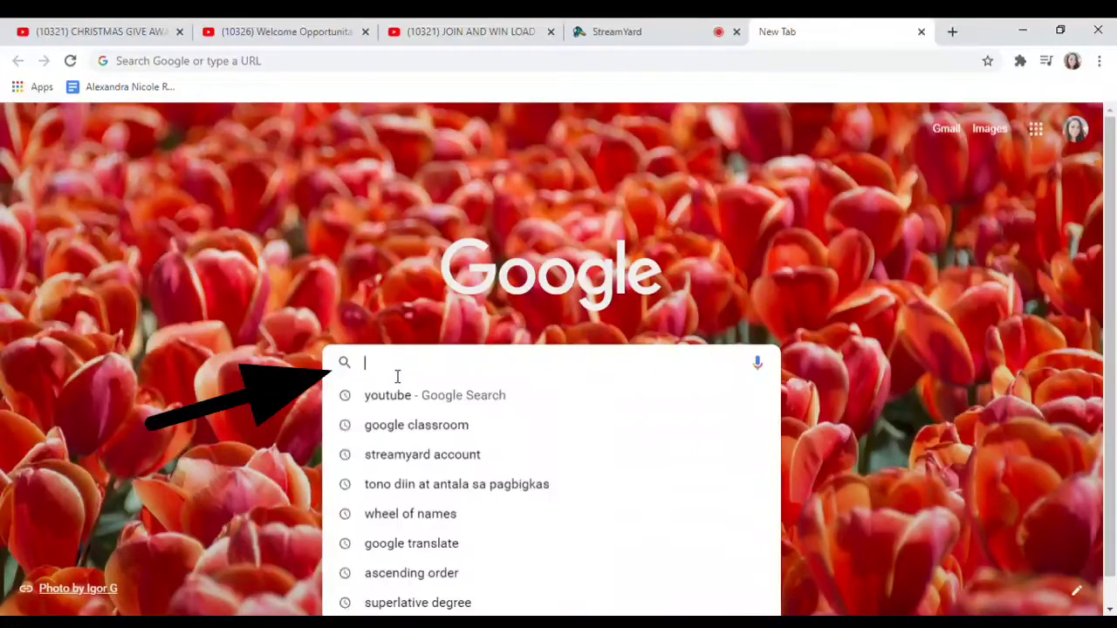
{"action": "type", "text": "canva"}
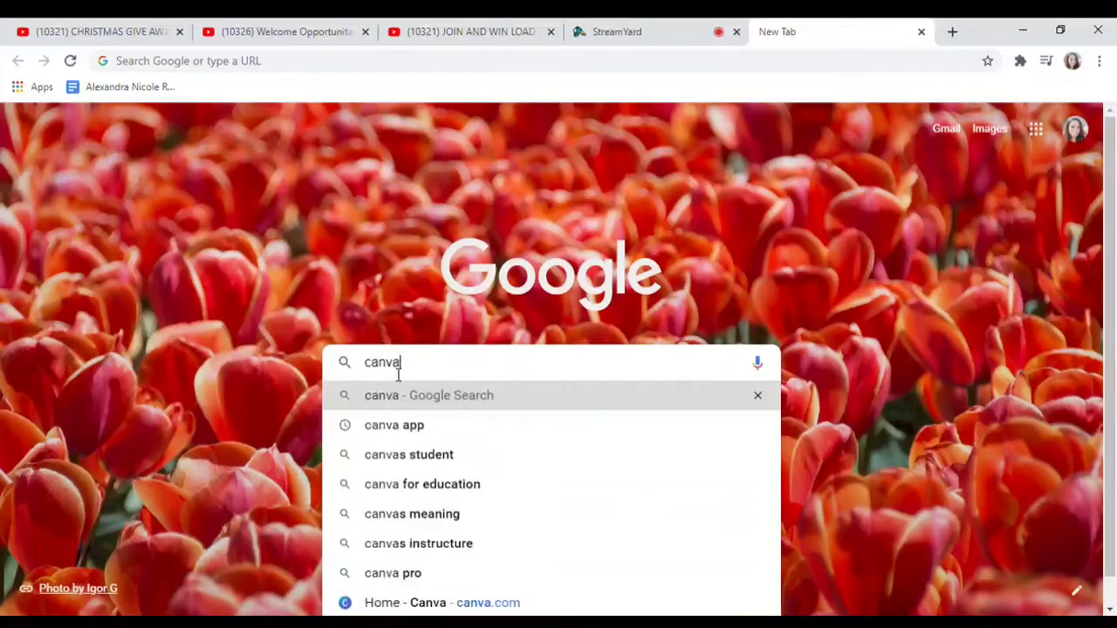
{"action": "type", "text": " apps"}
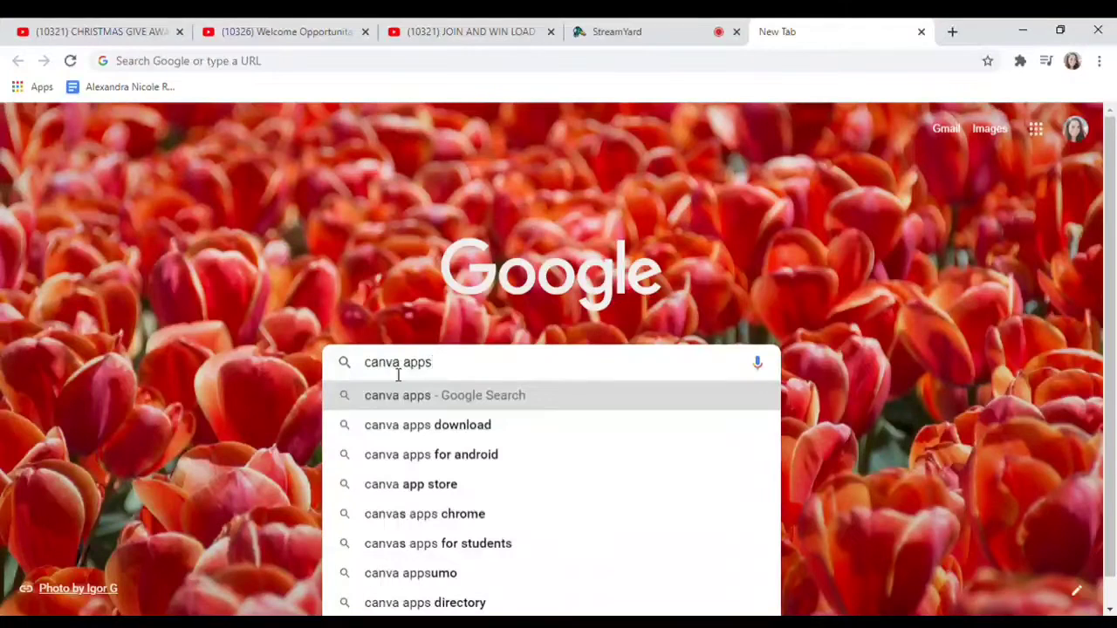
{"action": "key", "text": "Return"}
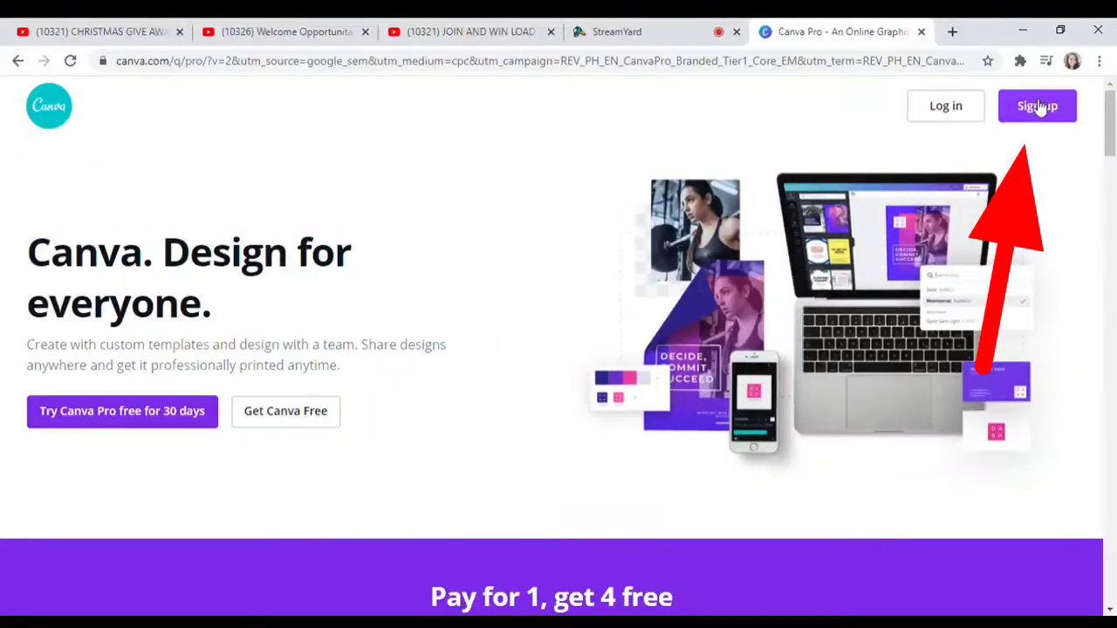
{"action": "left_click", "coordinate": [951, 108]}
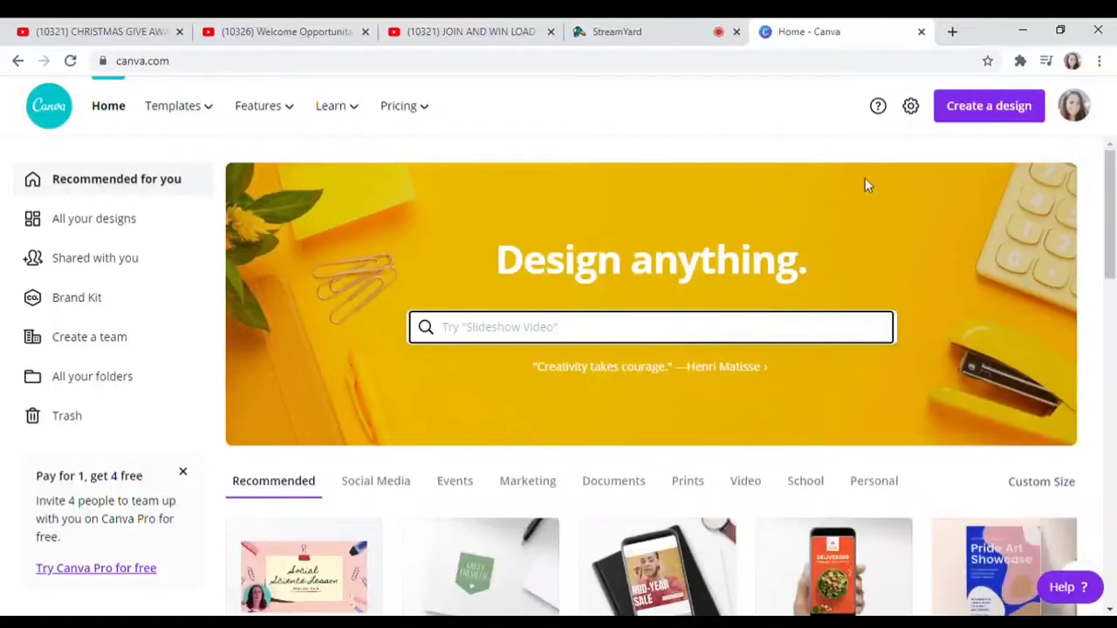
- Create a new design with a custom size of 41 × 41 px
{"action": "left_click", "coordinate": [1005, 105]}
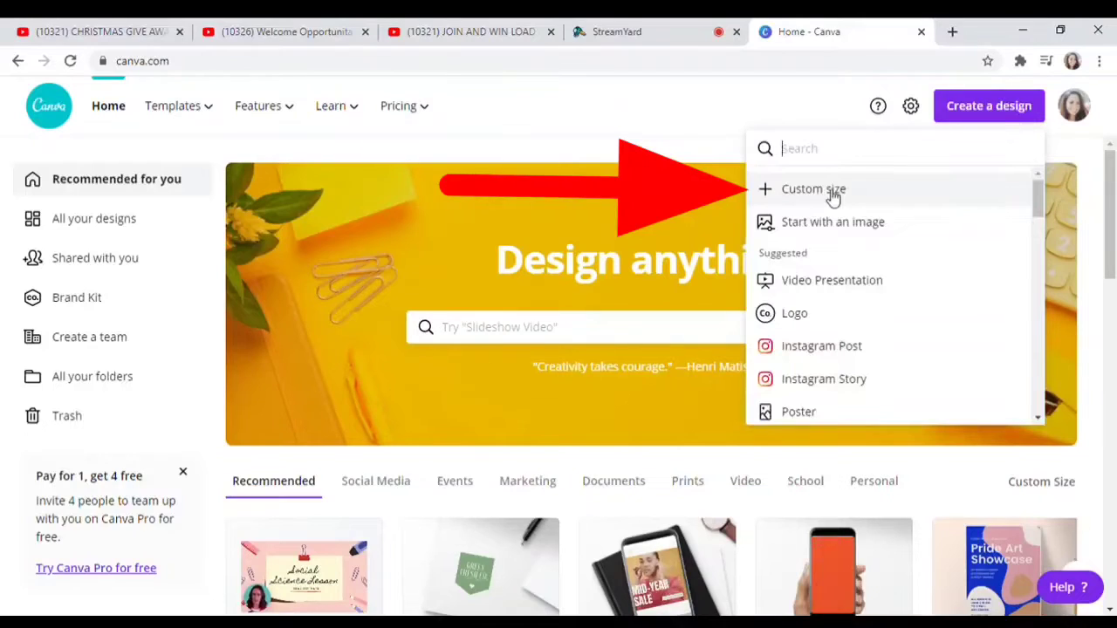
{"action": "left_click", "coordinate": [833, 196]}
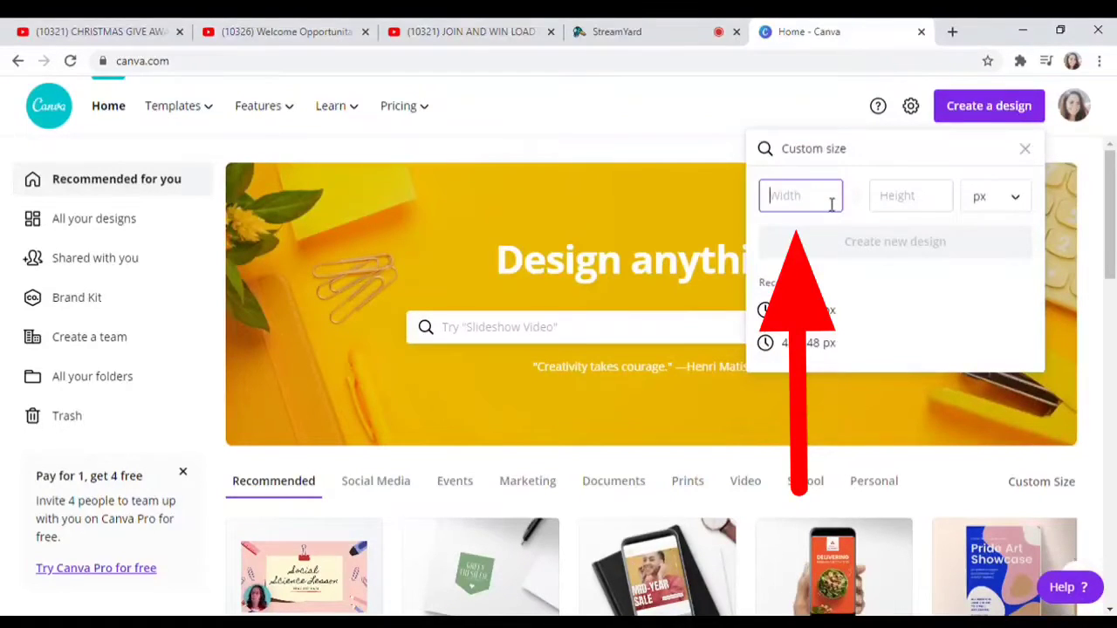
{"action": "type", "text": "41"}
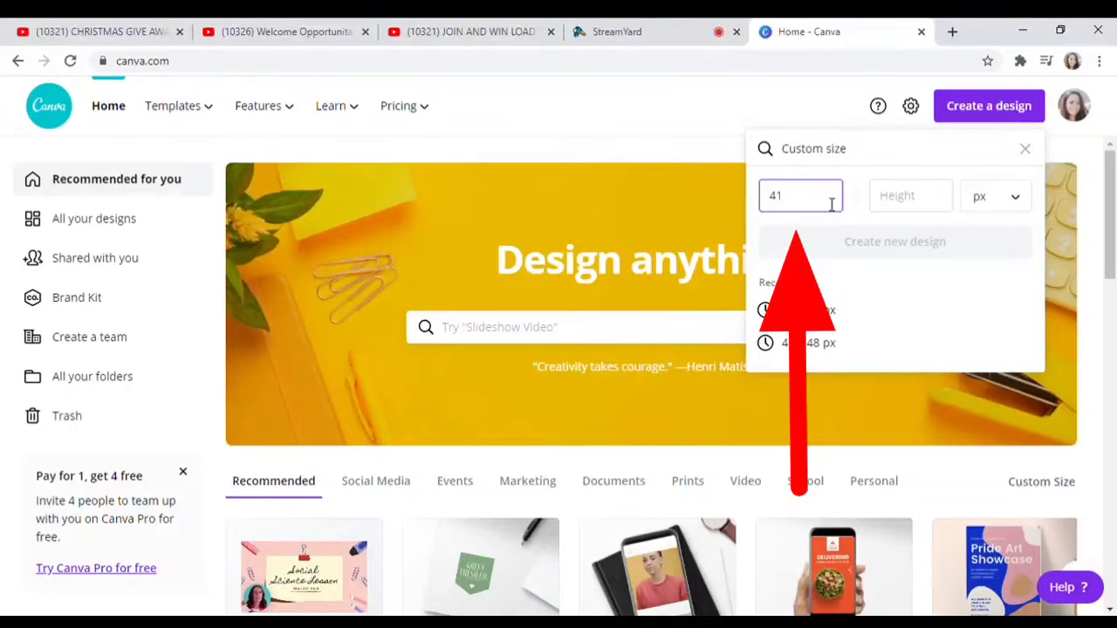
{"action": "left_click", "coordinate": [924, 197]}
{"action": "type", "text": "41"}
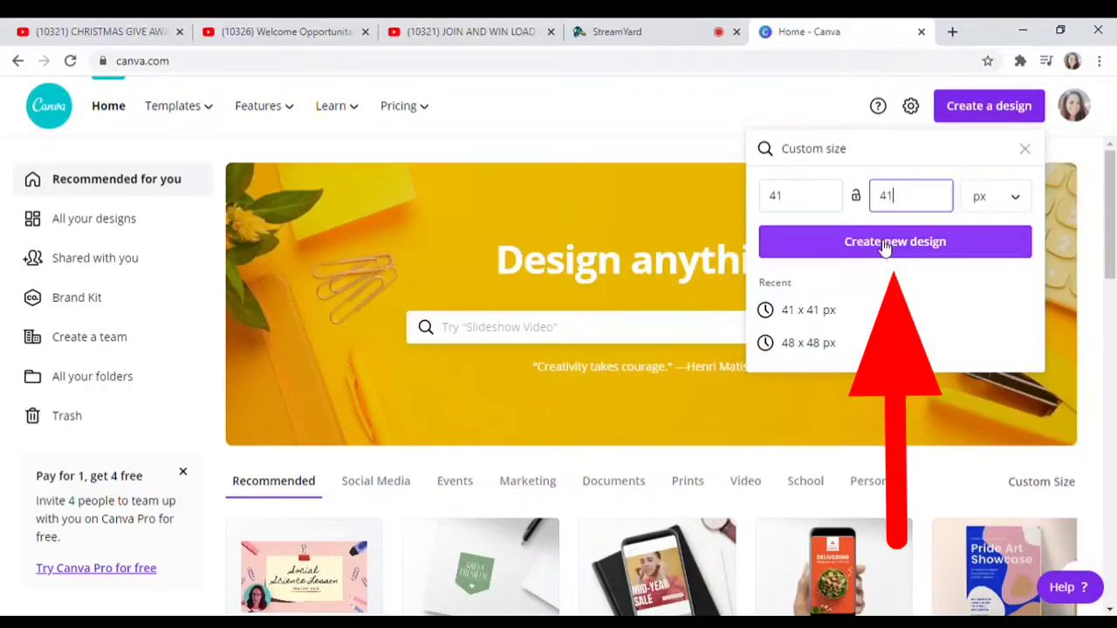
{"action": "left_click", "coordinate": [889, 245]}
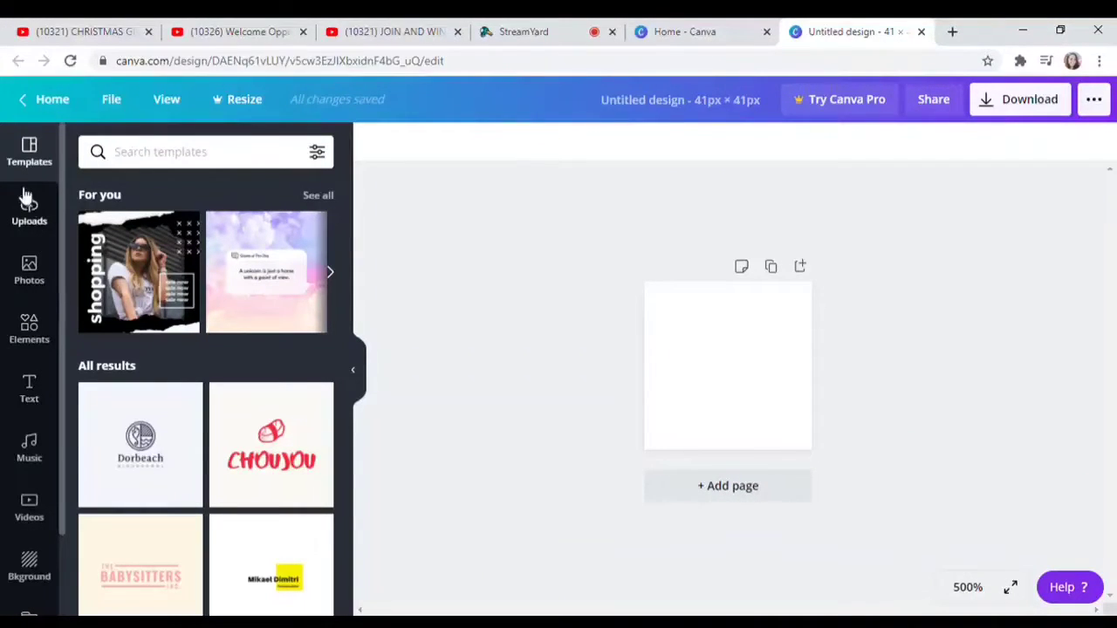
- Look through the available photos, graphic elements, text styles and backgrounds for the design
{"action": "left_click", "coordinate": [31, 271]}
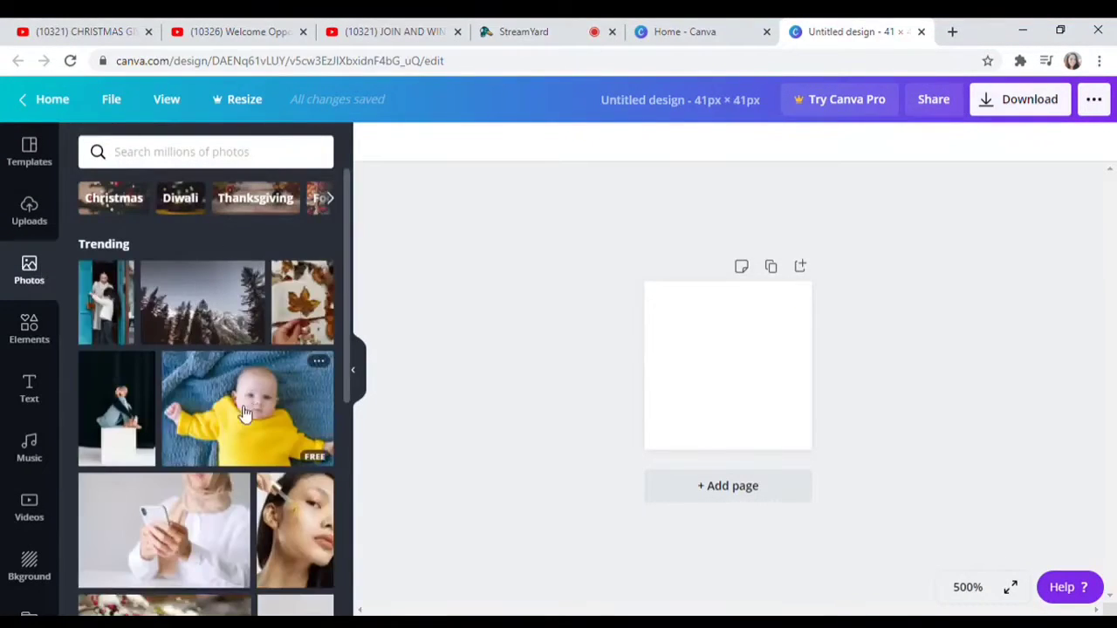
{"action": "scroll", "coordinate": [222, 431], "scroll_direction": "down", "scroll_amount": 3}
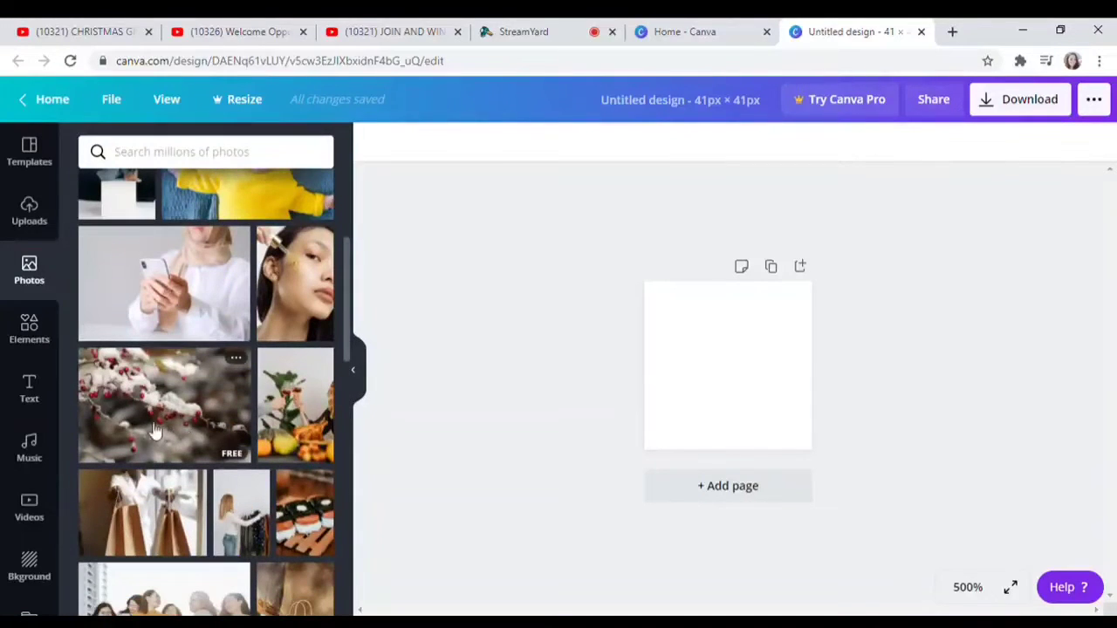
{"action": "left_click", "coordinate": [39, 334]}
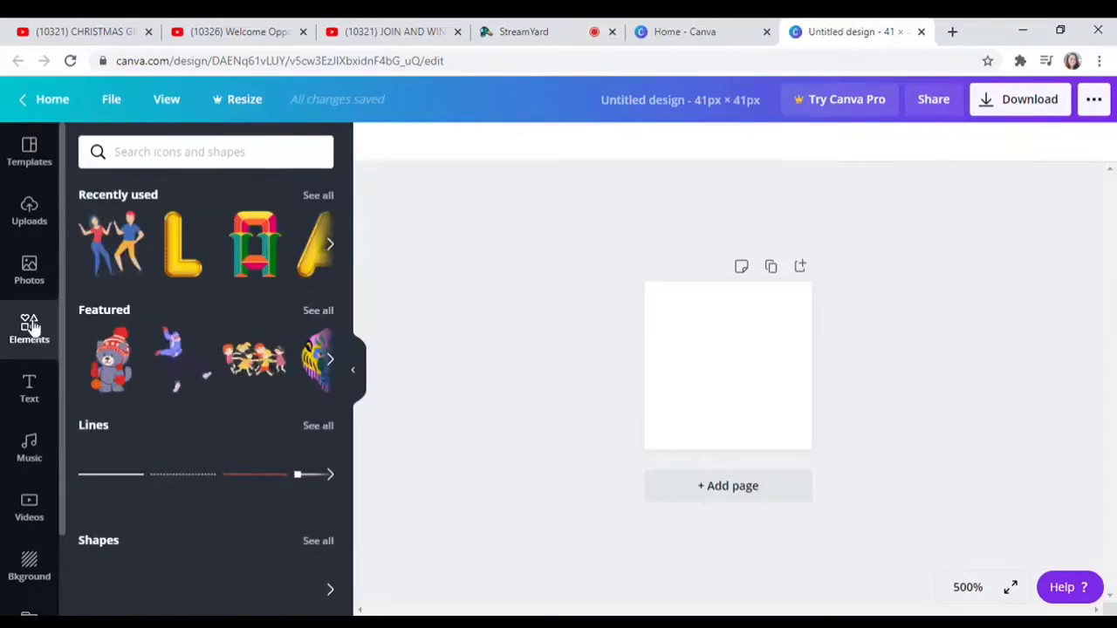
{"action": "scroll", "coordinate": [242, 324], "scroll_direction": "down", "scroll_amount": 1}
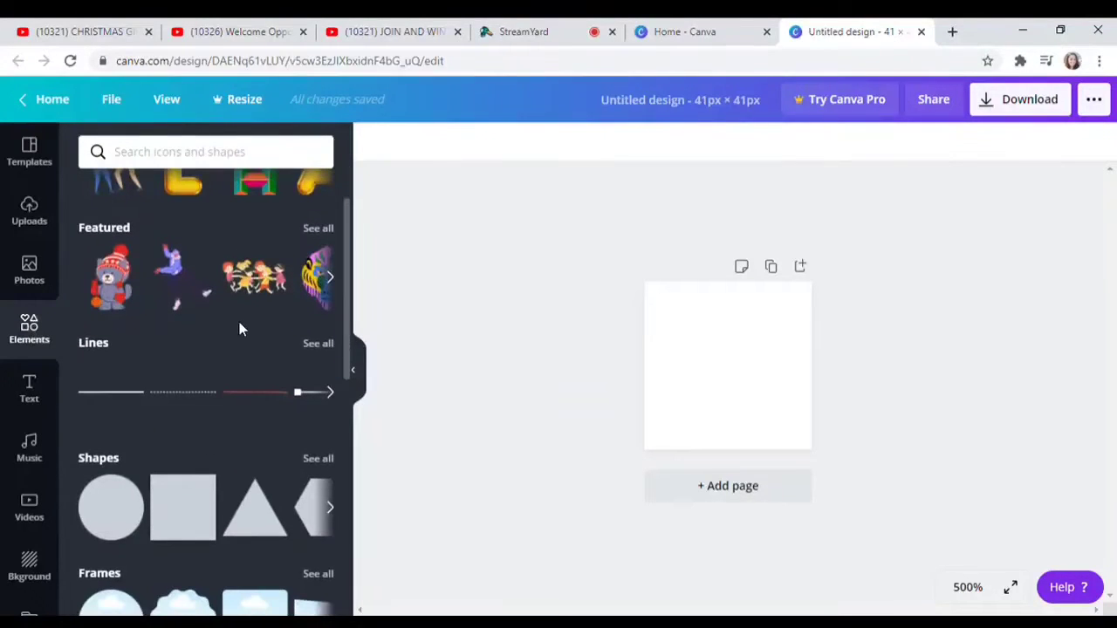
{"action": "scroll", "coordinate": [239, 323], "scroll_direction": "down", "scroll_amount": 4}
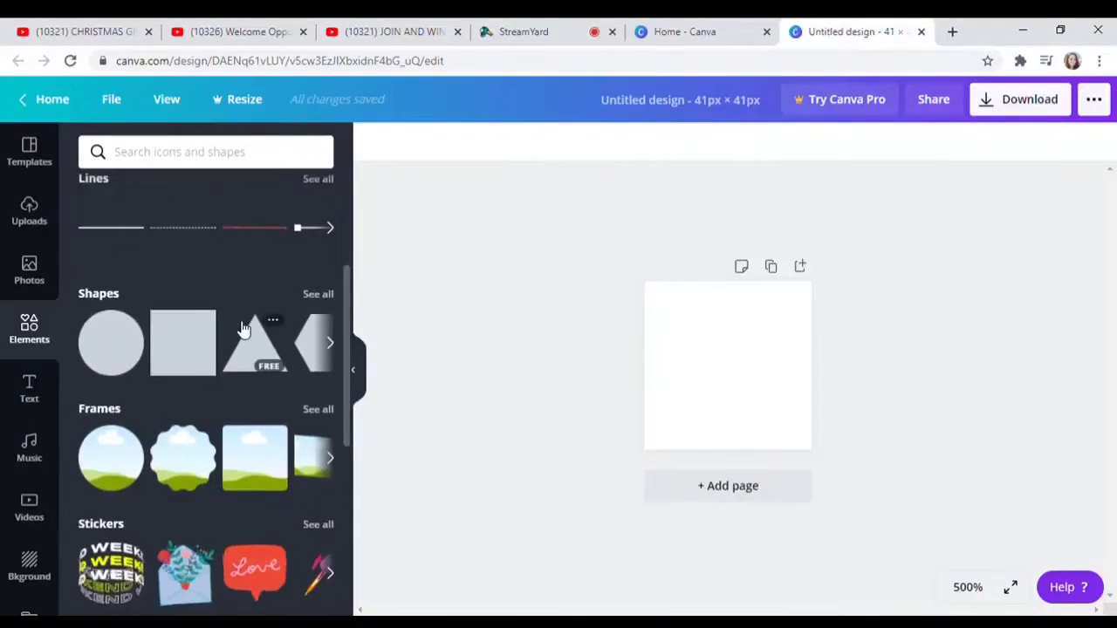
{"action": "scroll", "coordinate": [243, 329], "scroll_direction": "down", "scroll_amount": 1}
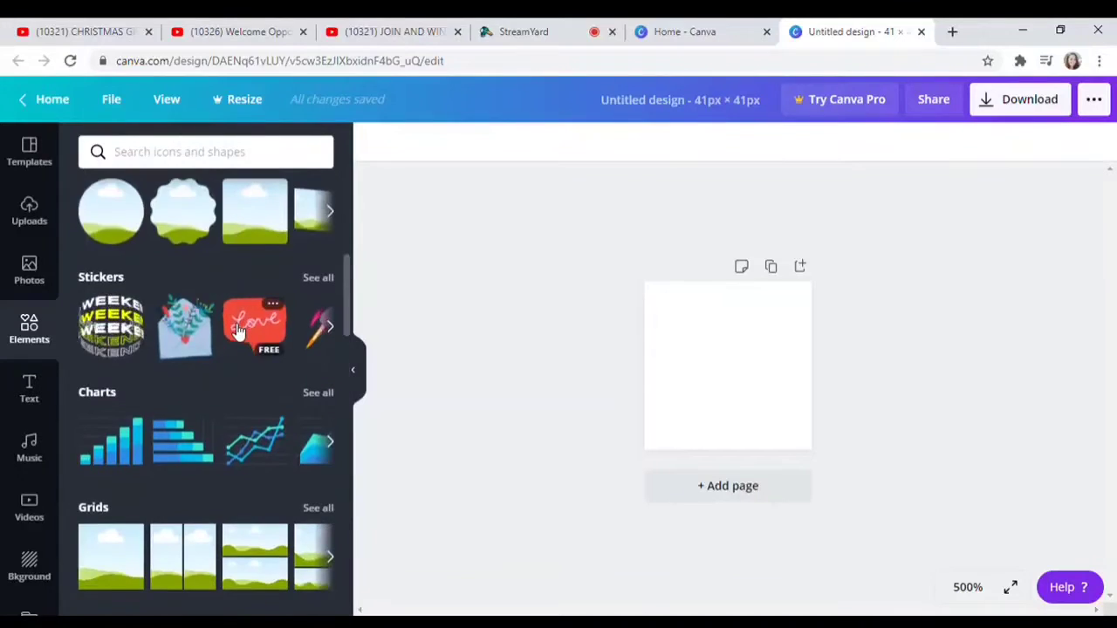
{"action": "scroll", "coordinate": [232, 333], "scroll_direction": "down", "scroll_amount": 1}
{"action": "scroll", "coordinate": [229, 332], "scroll_direction": "down", "scroll_amount": 2}
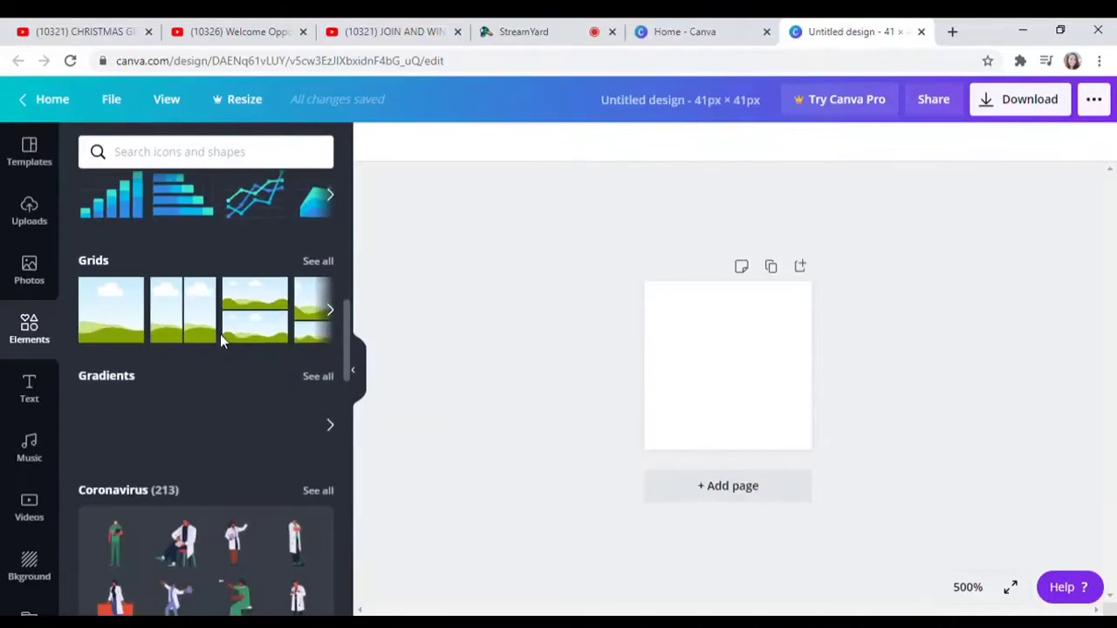
{"action": "scroll", "coordinate": [219, 339], "scroll_direction": "down", "scroll_amount": 2}
{"action": "scroll", "coordinate": [218, 334], "scroll_direction": "down", "scroll_amount": 2}
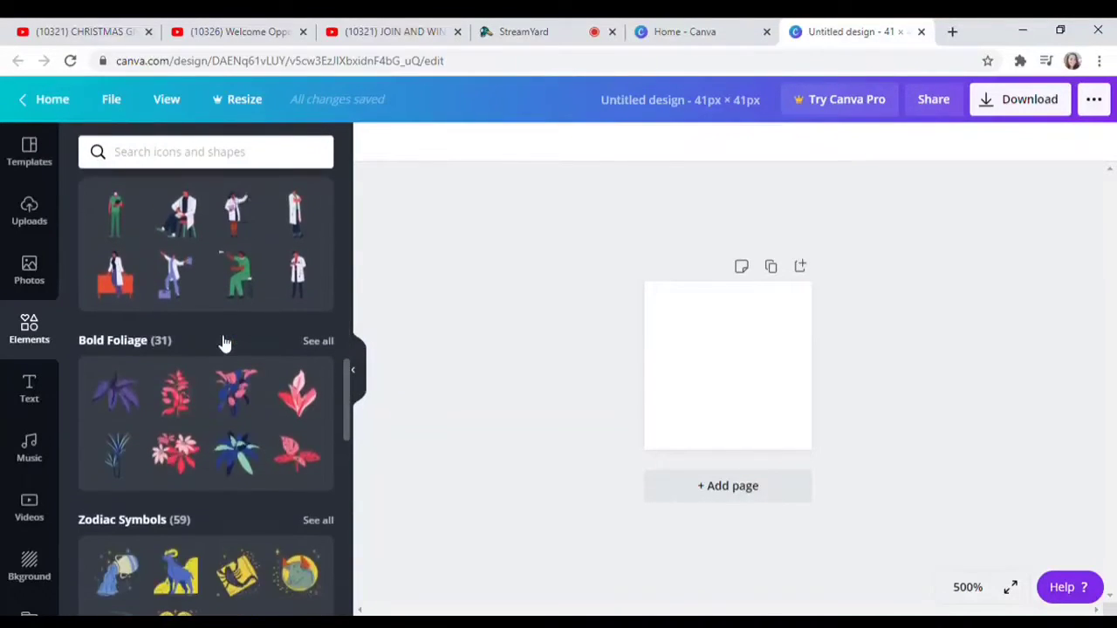
{"action": "scroll", "coordinate": [218, 343], "scroll_direction": "down", "scroll_amount": 2}
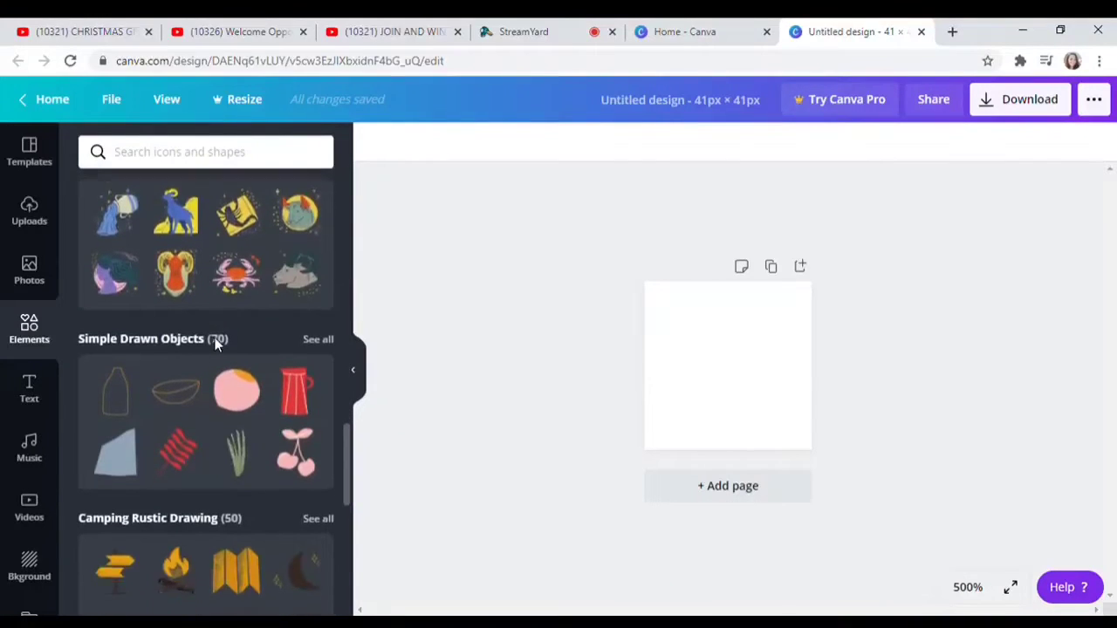
{"action": "left_click", "coordinate": [31, 399]}
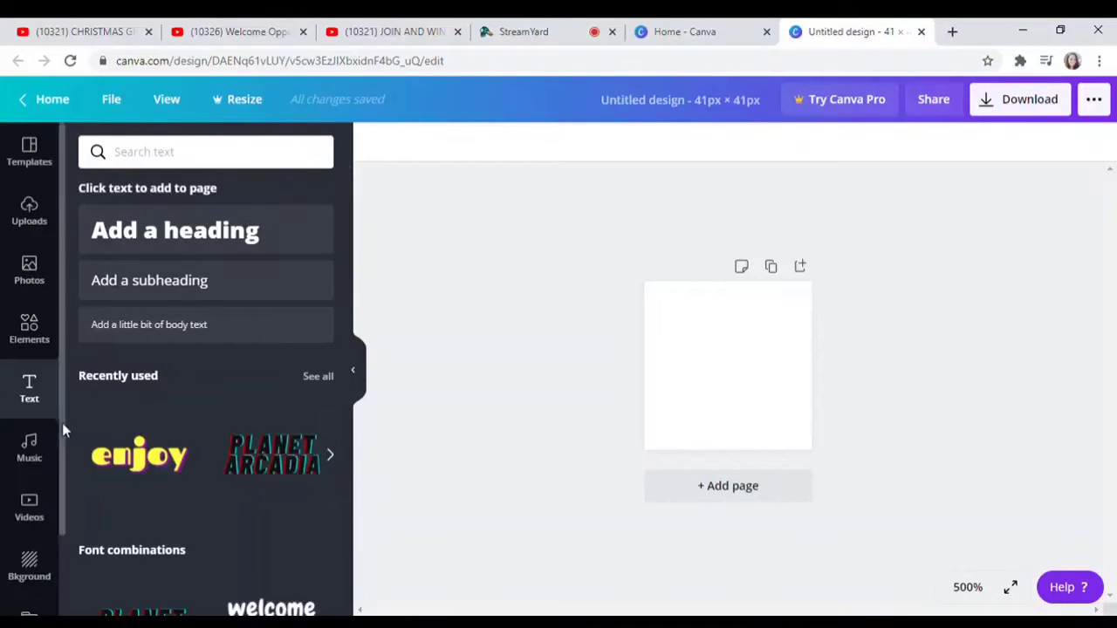
{"action": "scroll", "coordinate": [63, 429], "scroll_direction": "down", "scroll_amount": 2}
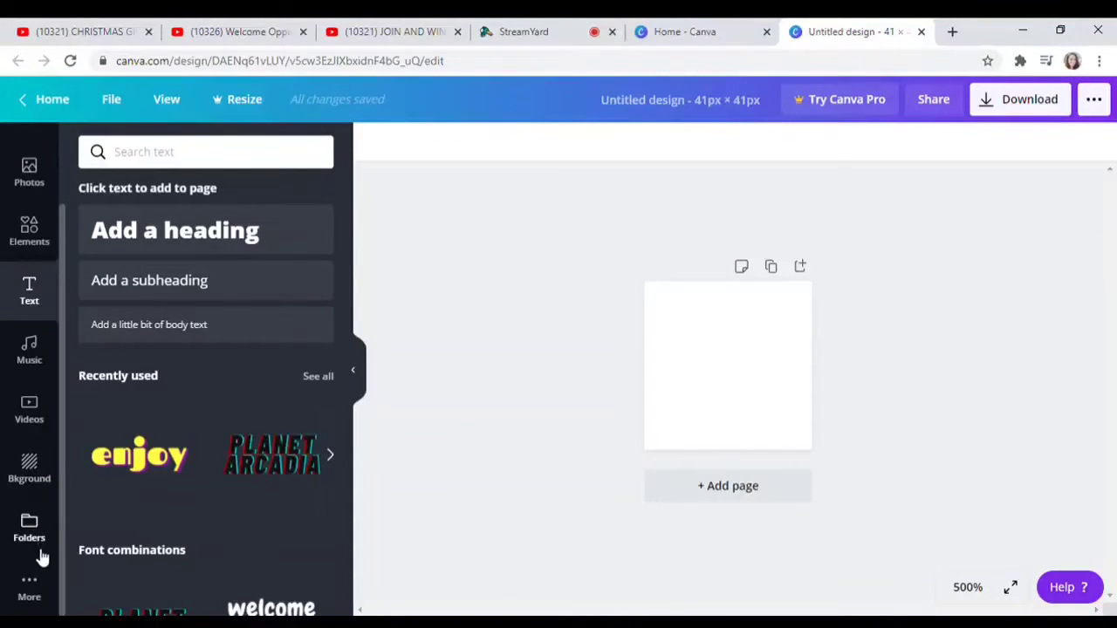
{"action": "left_click", "coordinate": [29, 482]}
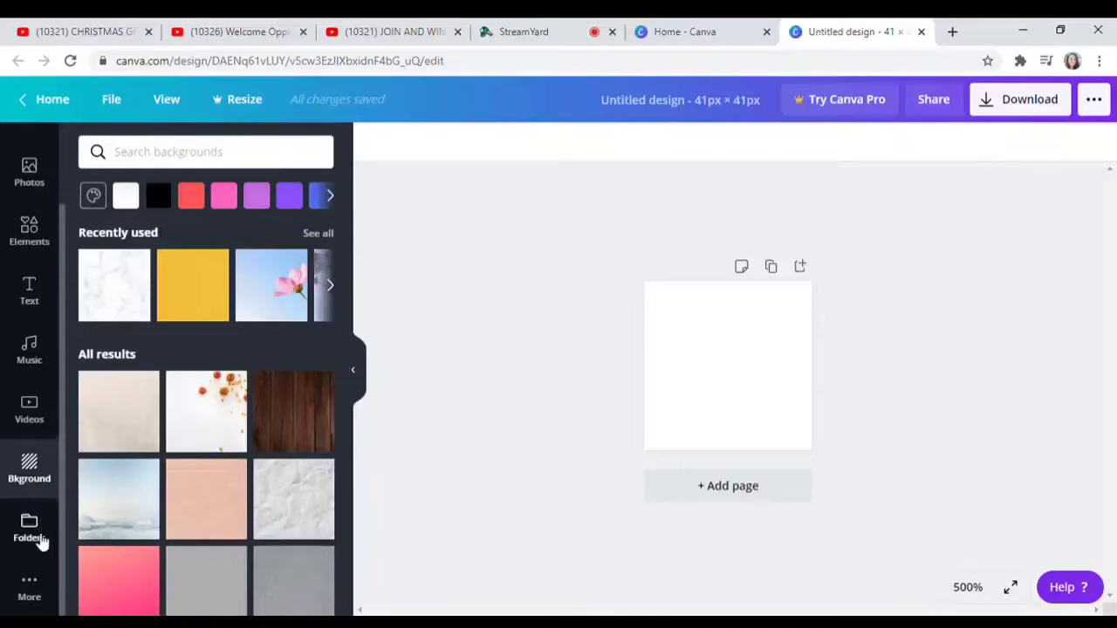
- Add the Facebook integration to the editor and connect the Facebook account
{"action": "left_click", "coordinate": [40, 584]}
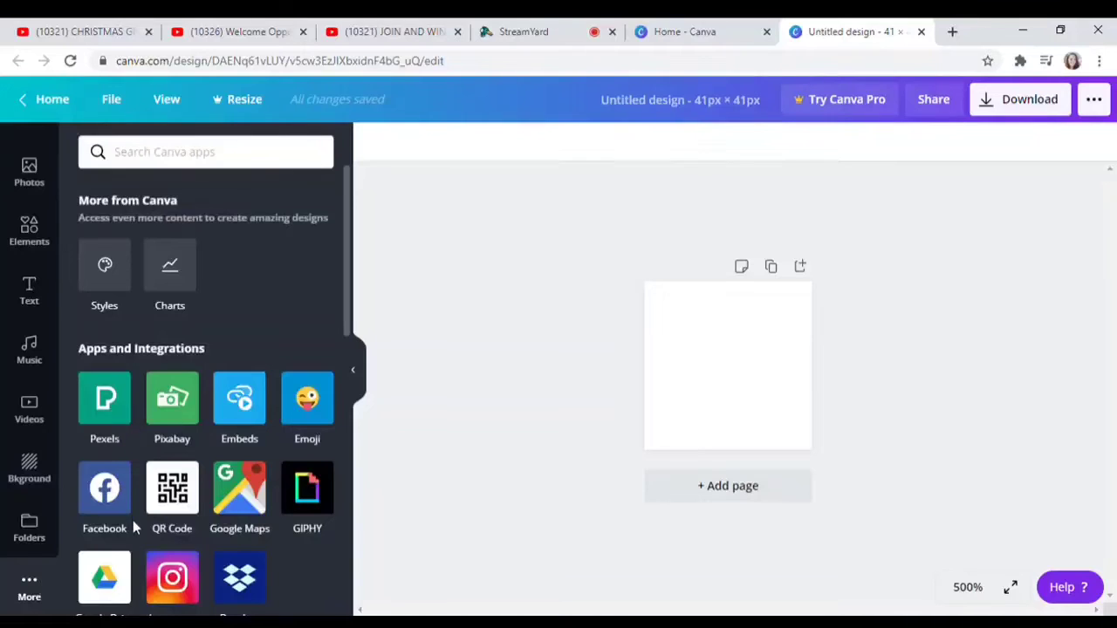
{"action": "scroll", "coordinate": [136, 530], "scroll_direction": "down", "scroll_amount": 1}
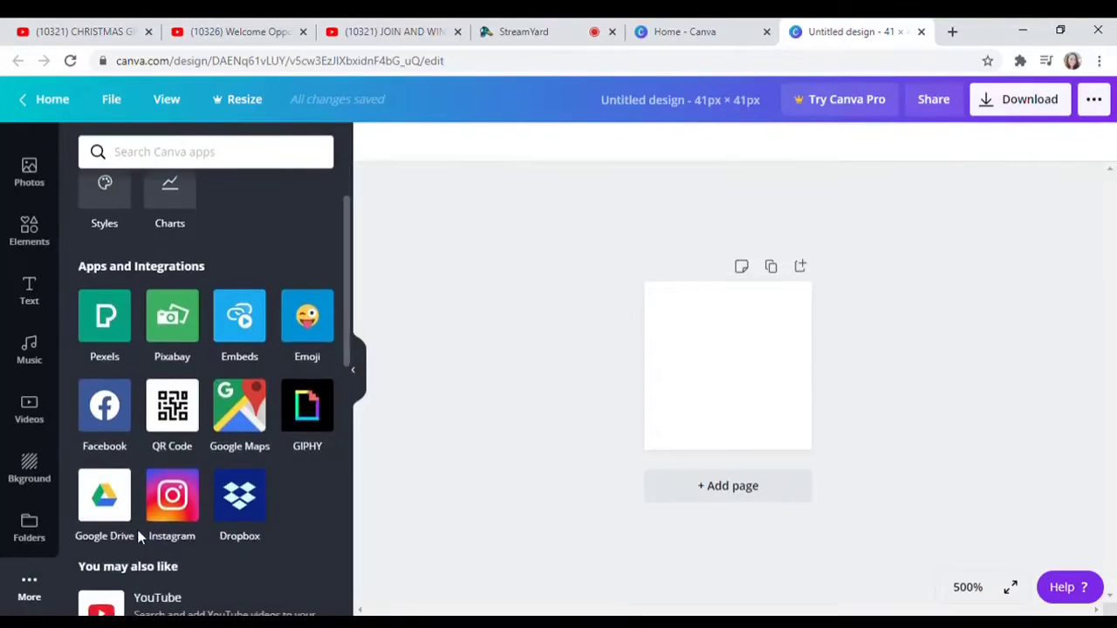
{"action": "left_click", "coordinate": [104, 410]}
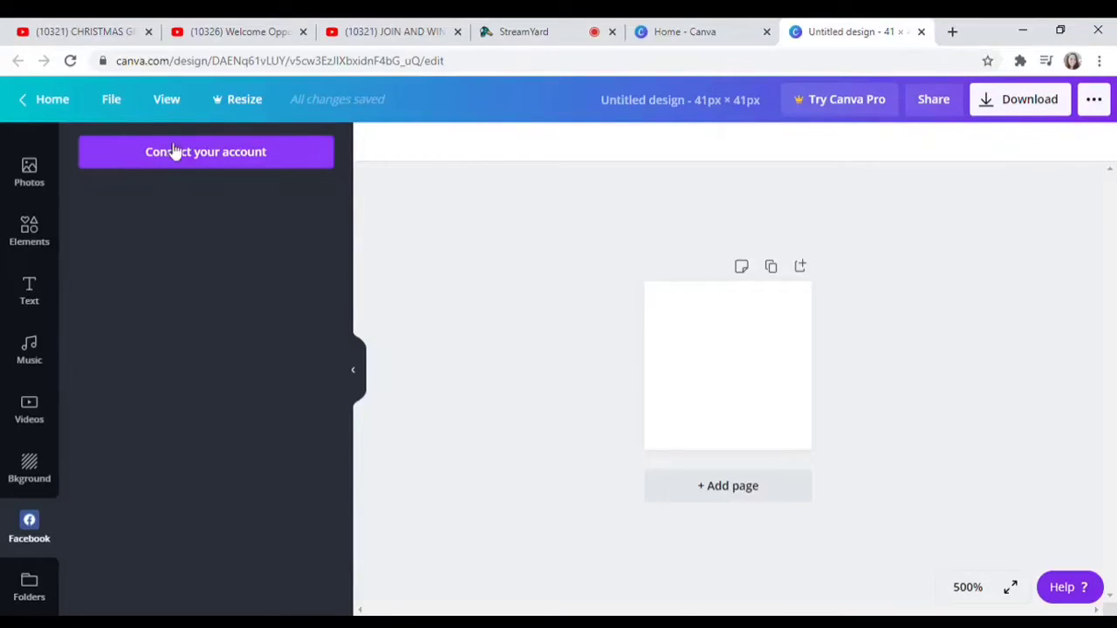
{"action": "left_click", "coordinate": [242, 153]}
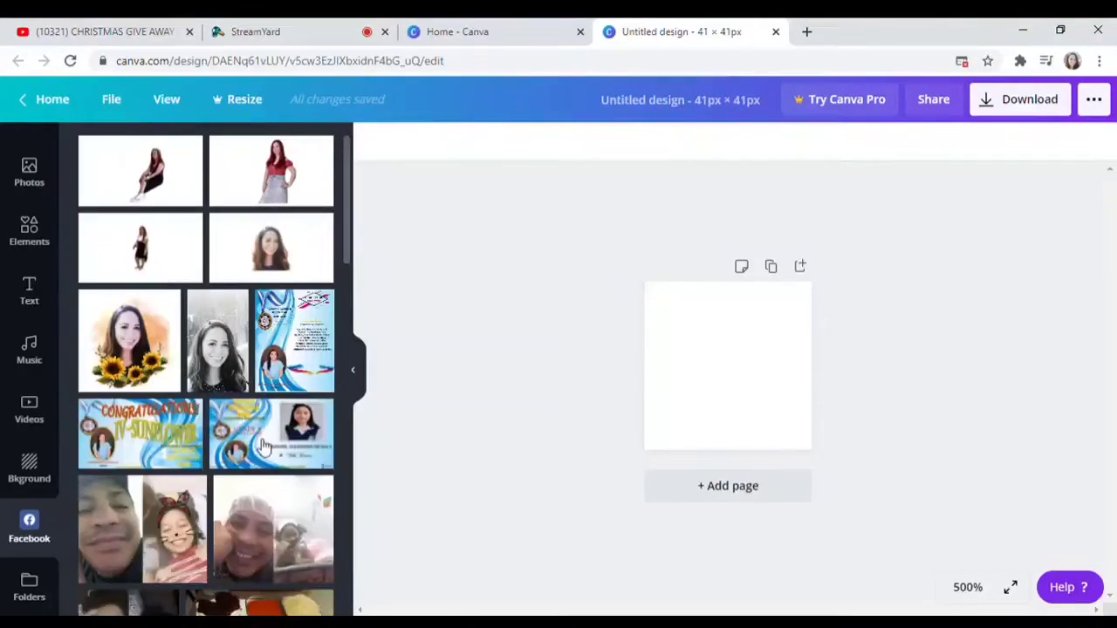
- Add the sunflower portrait from the Facebook photos and position it so that it fills the square page
{"action": "scroll", "coordinate": [277, 451], "scroll_direction": "down", "scroll_amount": 1}
{"action": "scroll", "coordinate": [278, 450], "scroll_direction": "down", "scroll_amount": 3}
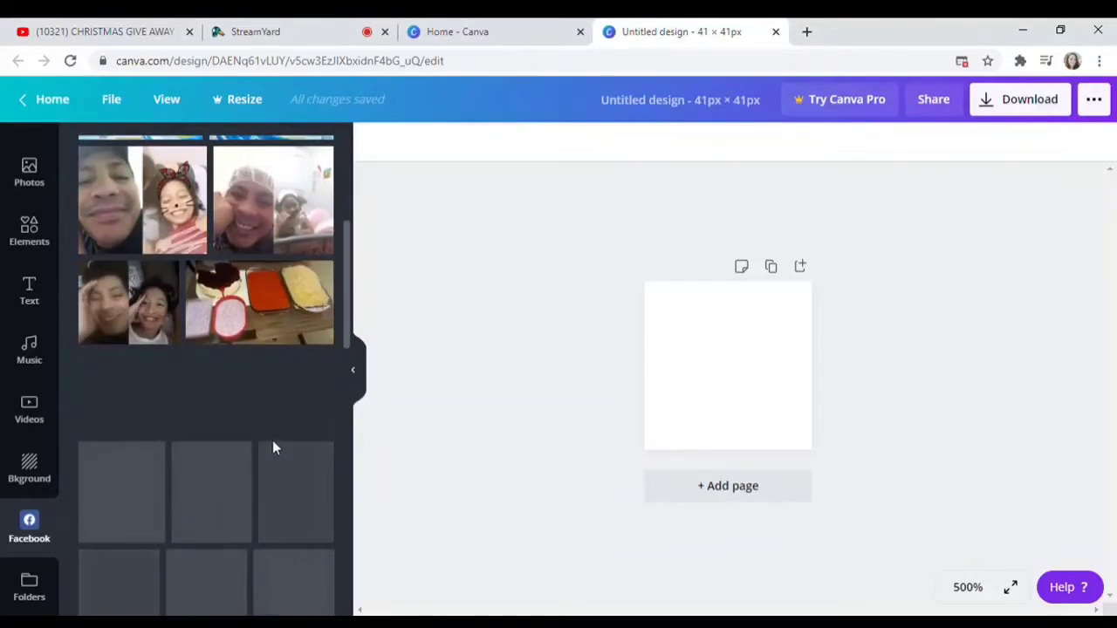
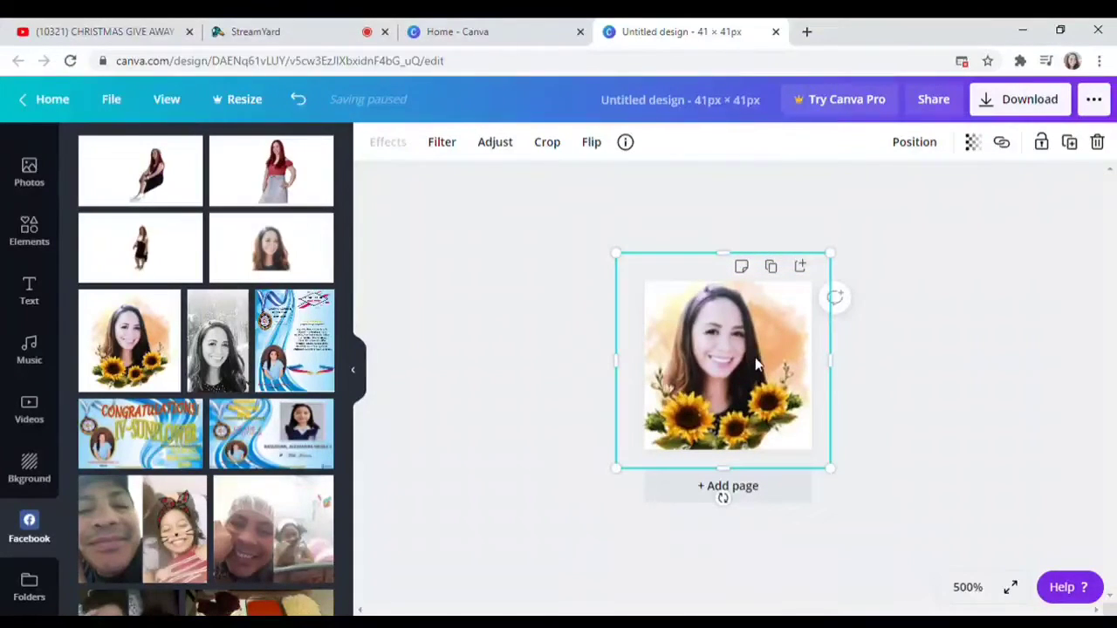
{"action": "left_click_drag", "start_coordinate": [756, 363], "coordinate": [768, 367]}
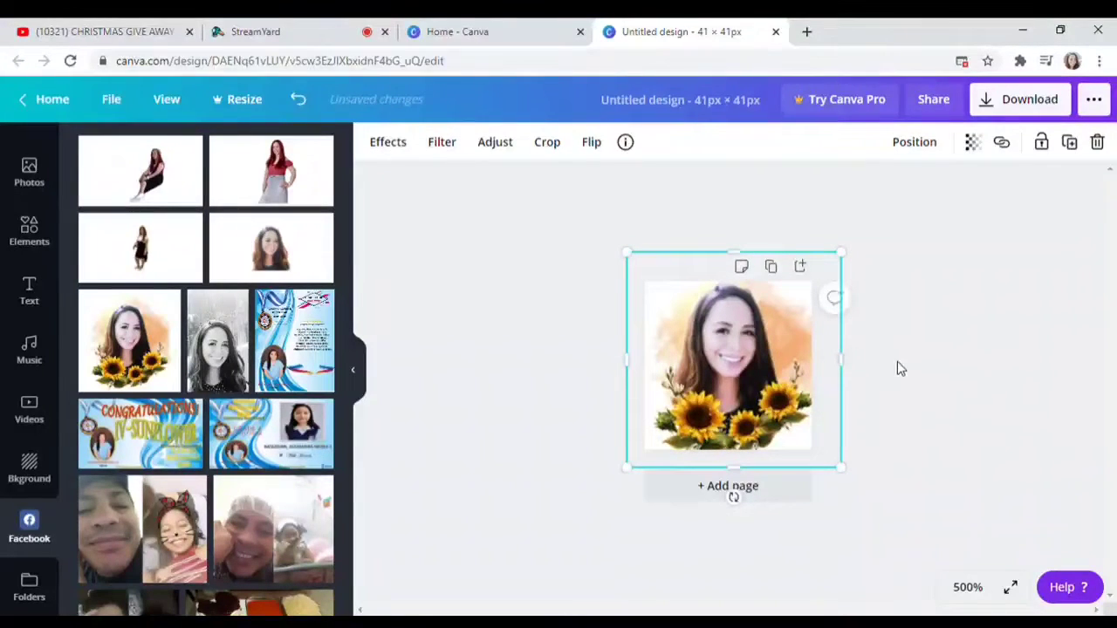
{"action": "left_click", "coordinate": [897, 310]}
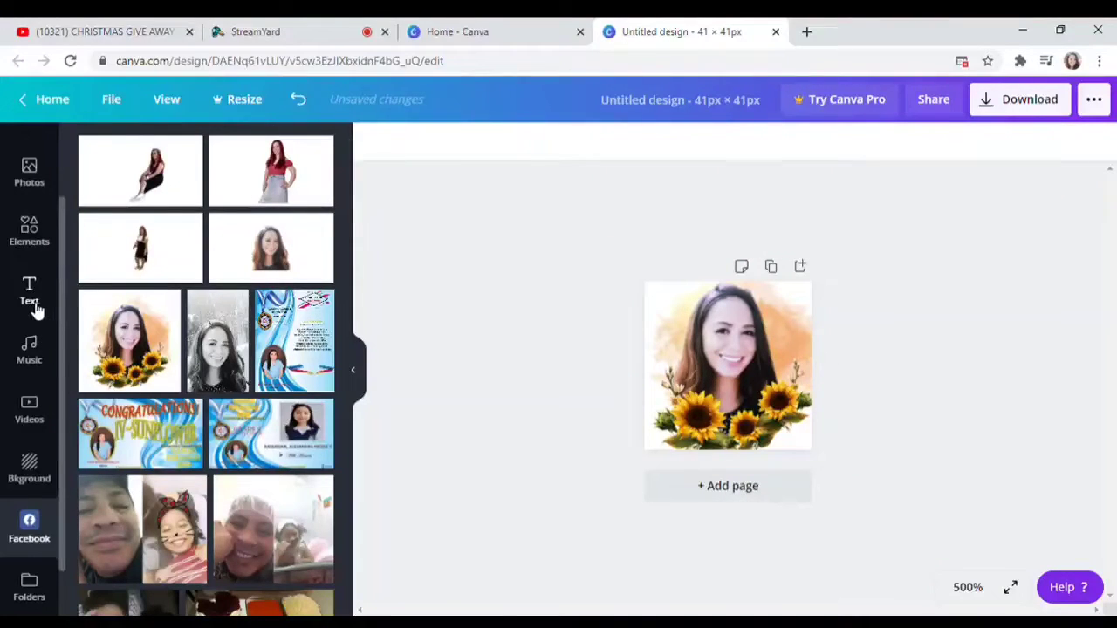
{"action": "left_click", "coordinate": [670, 371]}
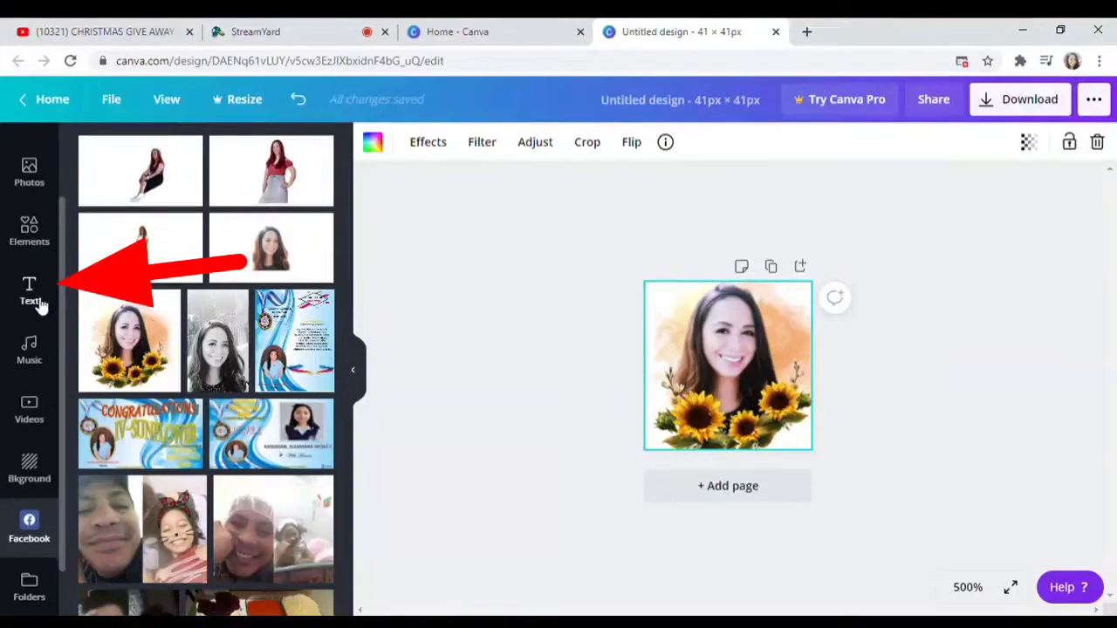
- Add the yellow "enjoy" font combination over the portrait
{"action": "left_click", "coordinate": [29, 291]}
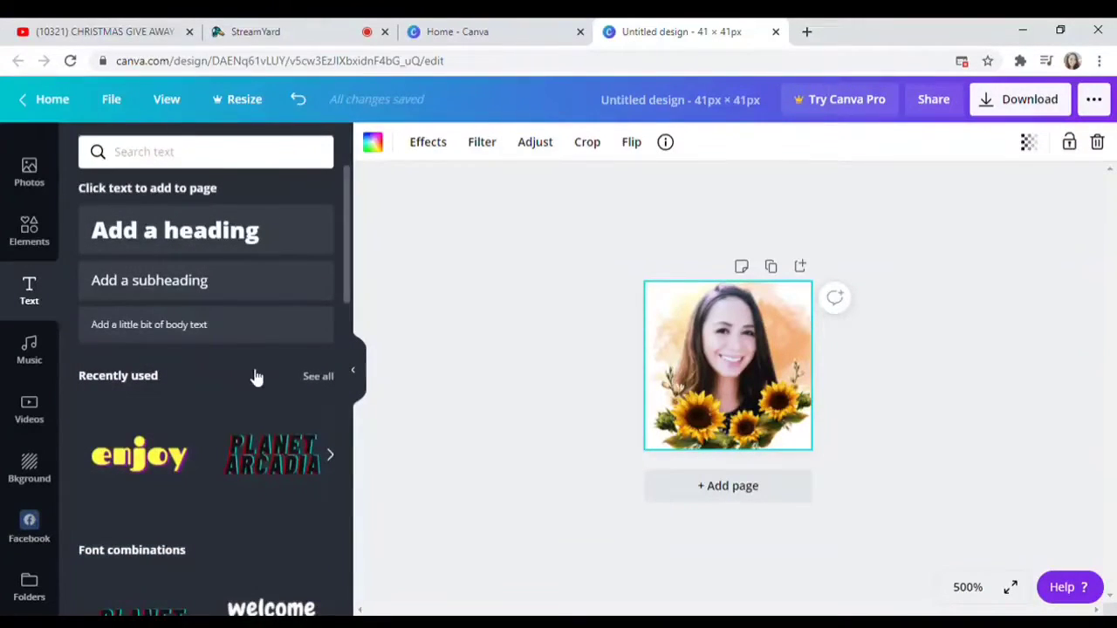
{"action": "scroll", "coordinate": [256, 377], "scroll_direction": "down", "scroll_amount": 6}
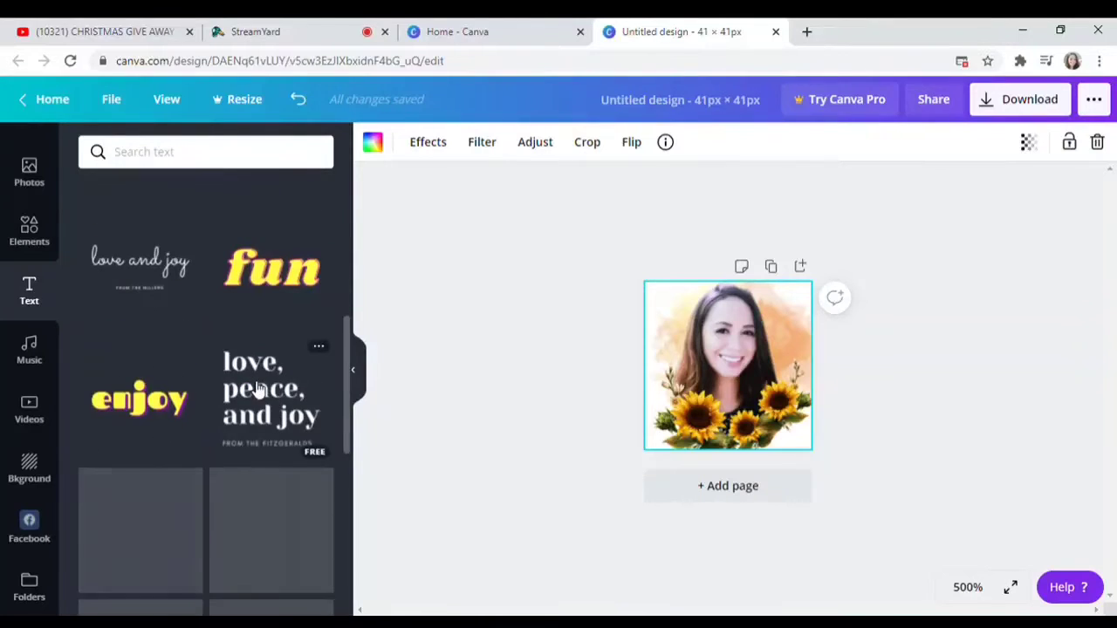
{"action": "scroll", "coordinate": [258, 388], "scroll_direction": "down", "scroll_amount": 2}
{"action": "scroll", "coordinate": [256, 390], "scroll_direction": "down", "scroll_amount": 2}
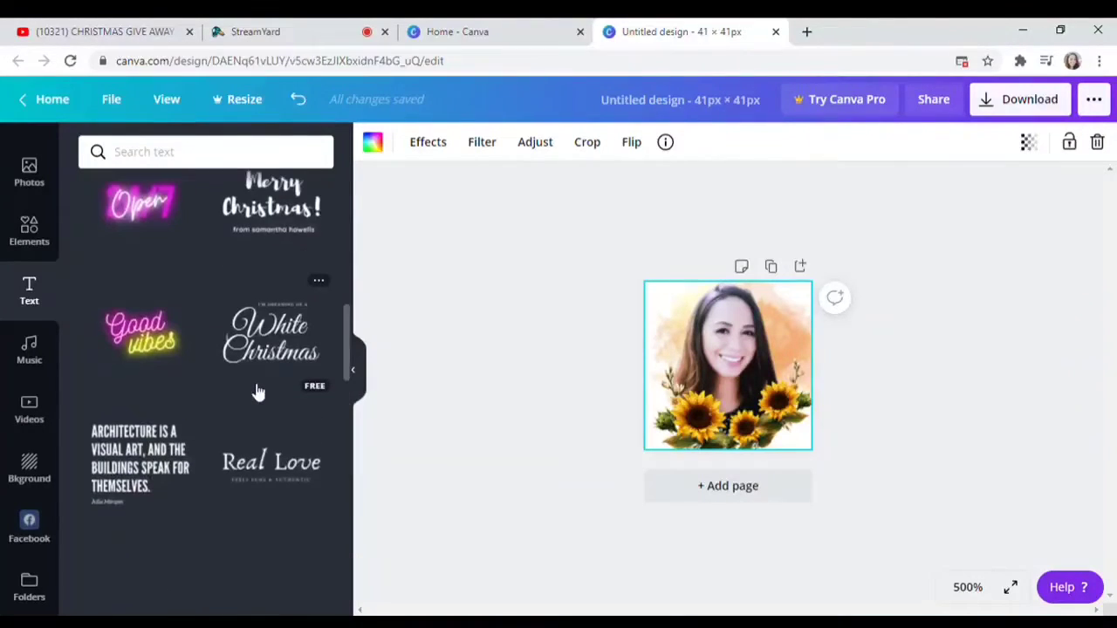
{"action": "scroll", "coordinate": [256, 392], "scroll_direction": "down", "scroll_amount": 2}
{"action": "scroll", "coordinate": [160, 254], "scroll_direction": "up", "scroll_amount": 3}
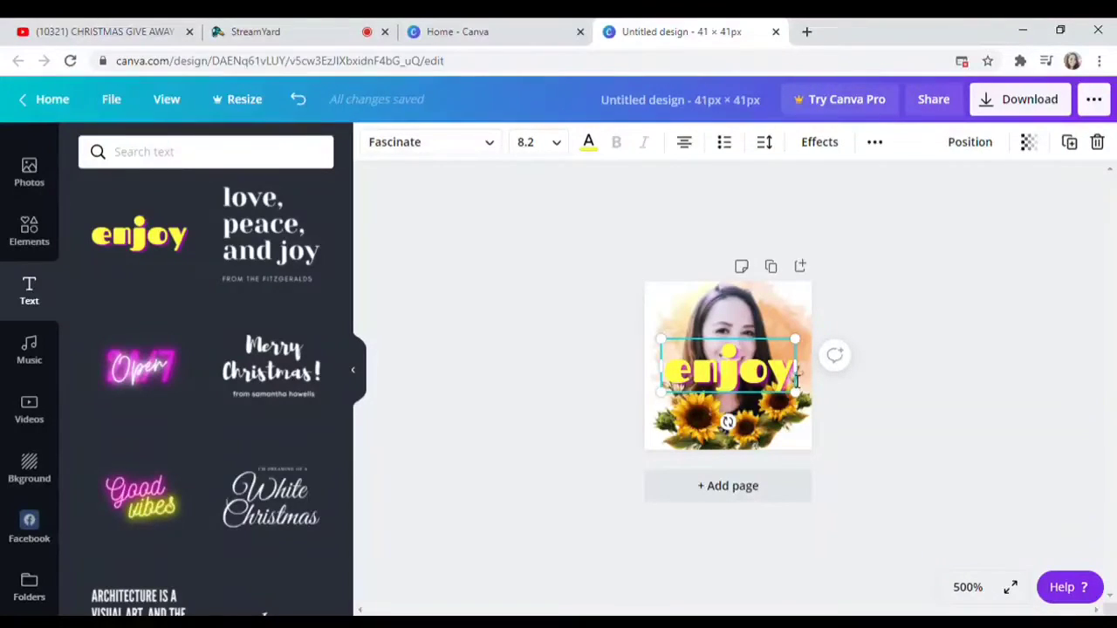
- Replace the "enjoy" text over the portrait with the person's first name
{"action": "key", "text": "BackSpace"}
{"action": "key", "text": "BackSpace"}
{"action": "key", "text": "BackSpace"}
{"action": "key", "text": "BackSpace"}
{"action": "key", "text": "BackSpace"}
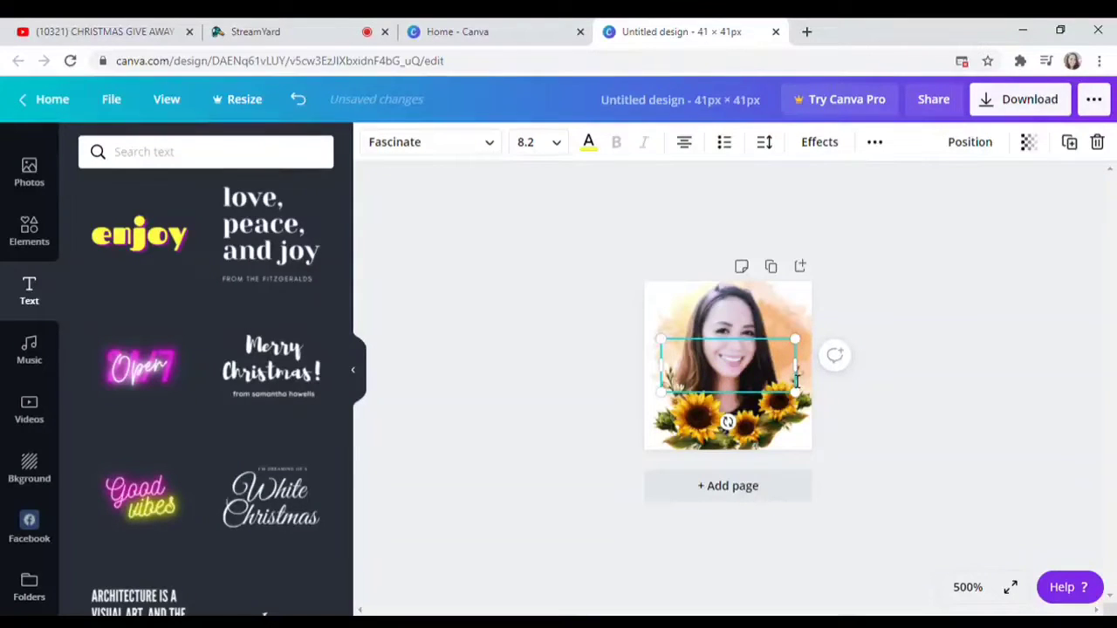
{"action": "type", "text": "Ale"}
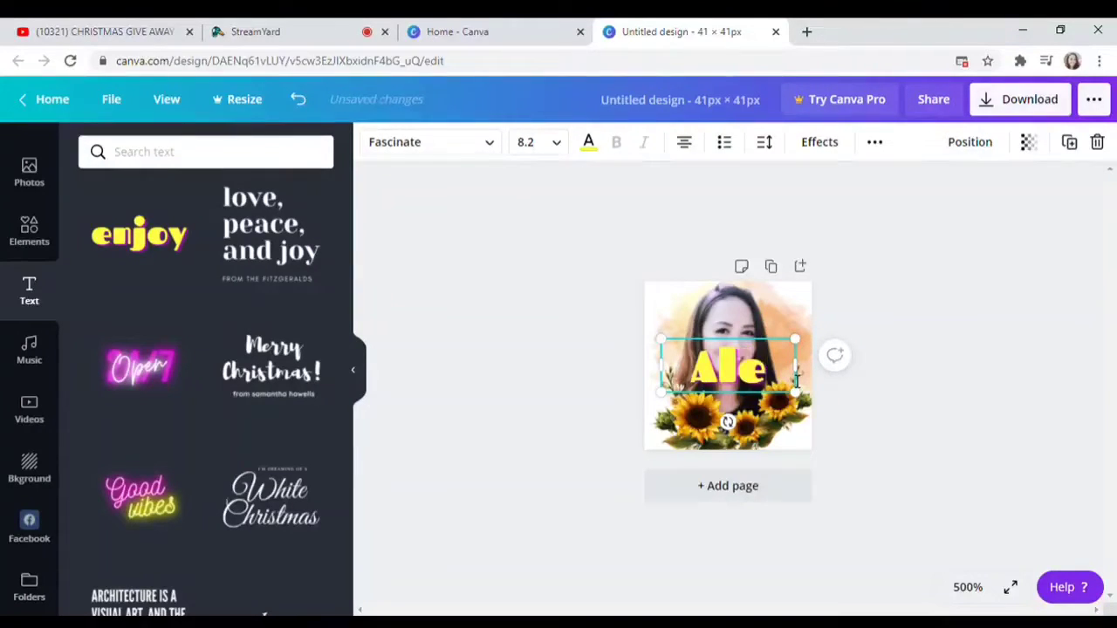
{"action": "type", "text": "x"}
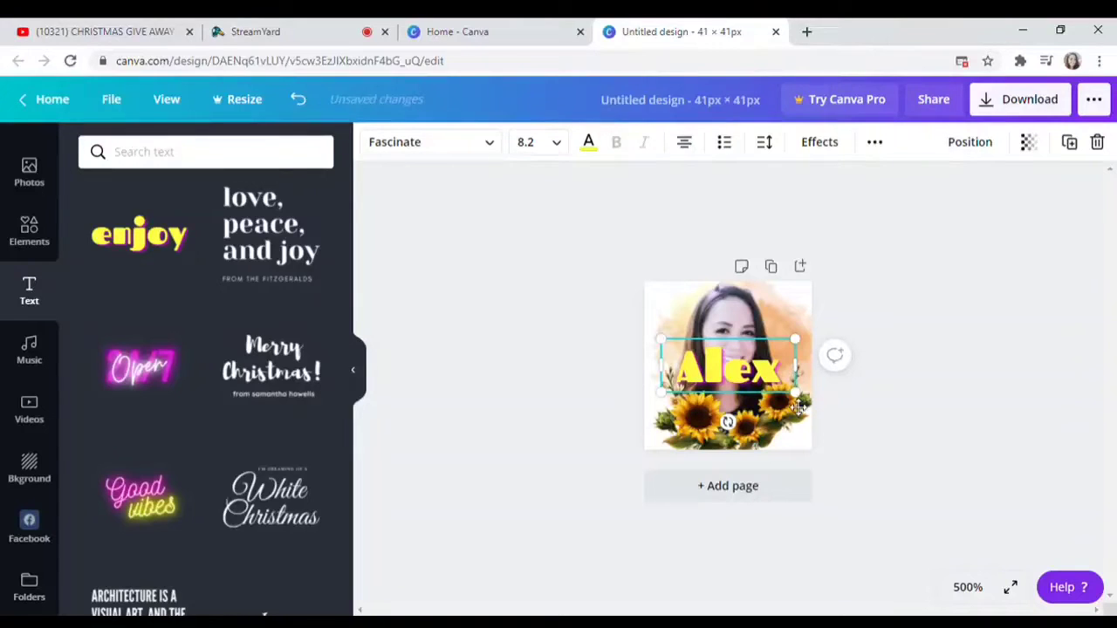
- Enlarge the yellow name text over the portrait to a font size of about 11.6
{"action": "left_click_drag", "start_coordinate": [801, 403], "coordinate": [820, 424]}
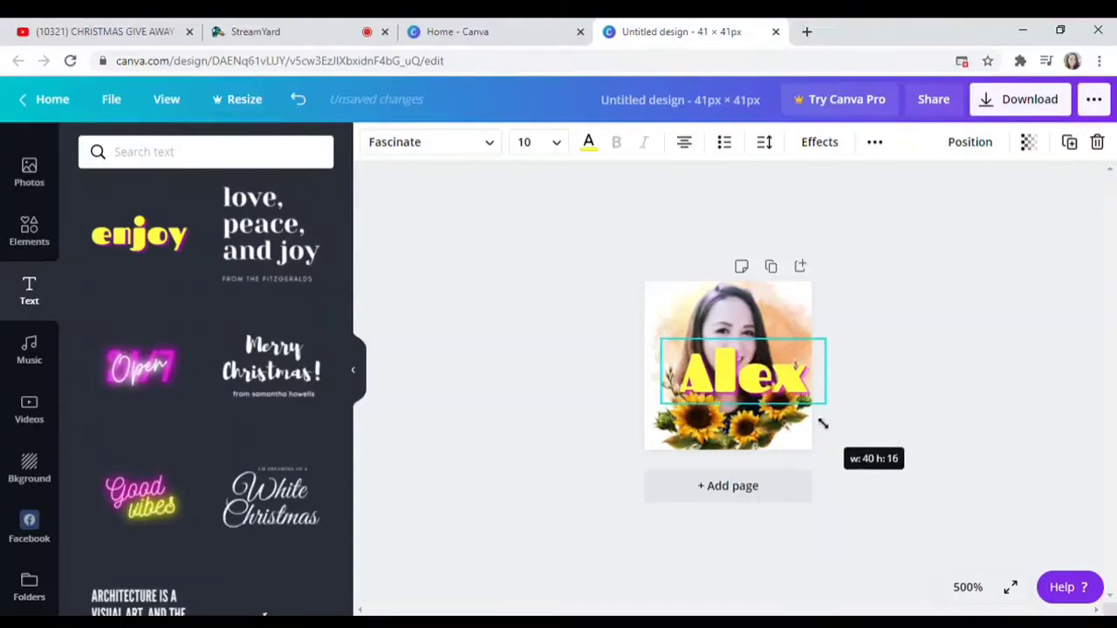
{"action": "left_click_drag", "start_coordinate": [660, 343], "coordinate": [634, 330]}
{"action": "left_click_drag", "start_coordinate": [746, 384], "coordinate": [722, 384]}
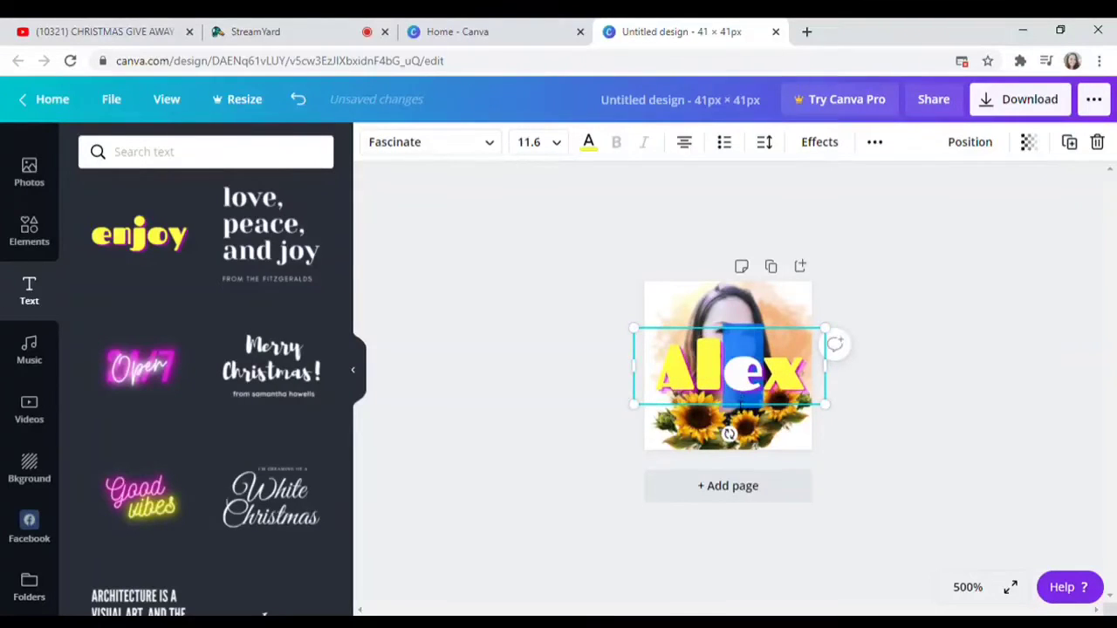
{"action": "left_click", "coordinate": [790, 313]}
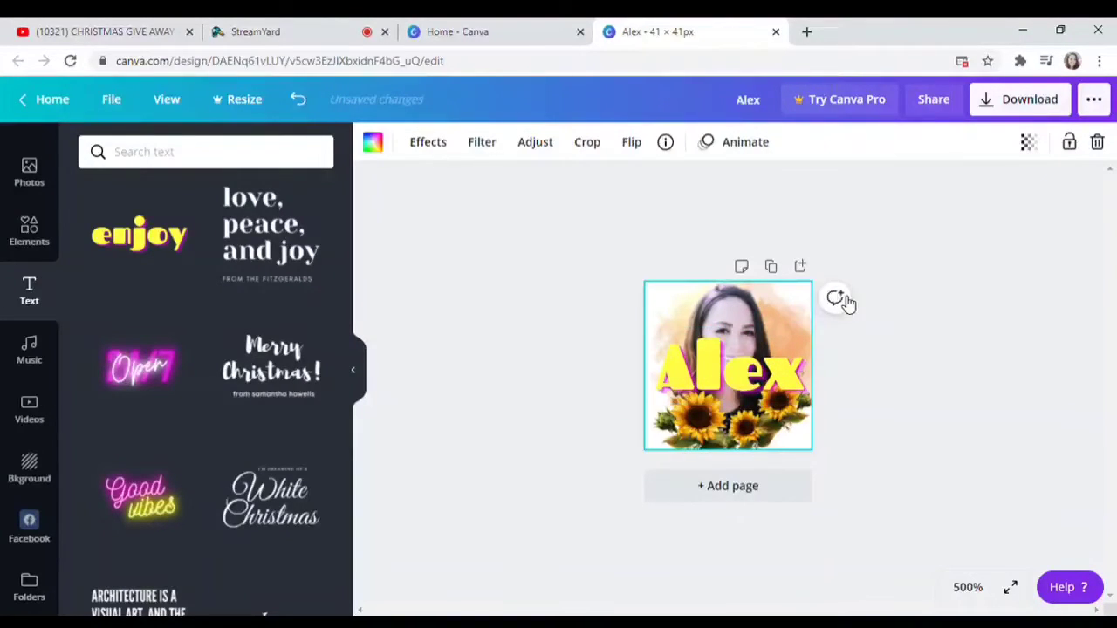
- Move the name text over the sunflowers, enlarge it to about size 12.3 and centre it along the page's lower edge
{"action": "left_click_drag", "start_coordinate": [762, 397], "coordinate": [751, 449]}
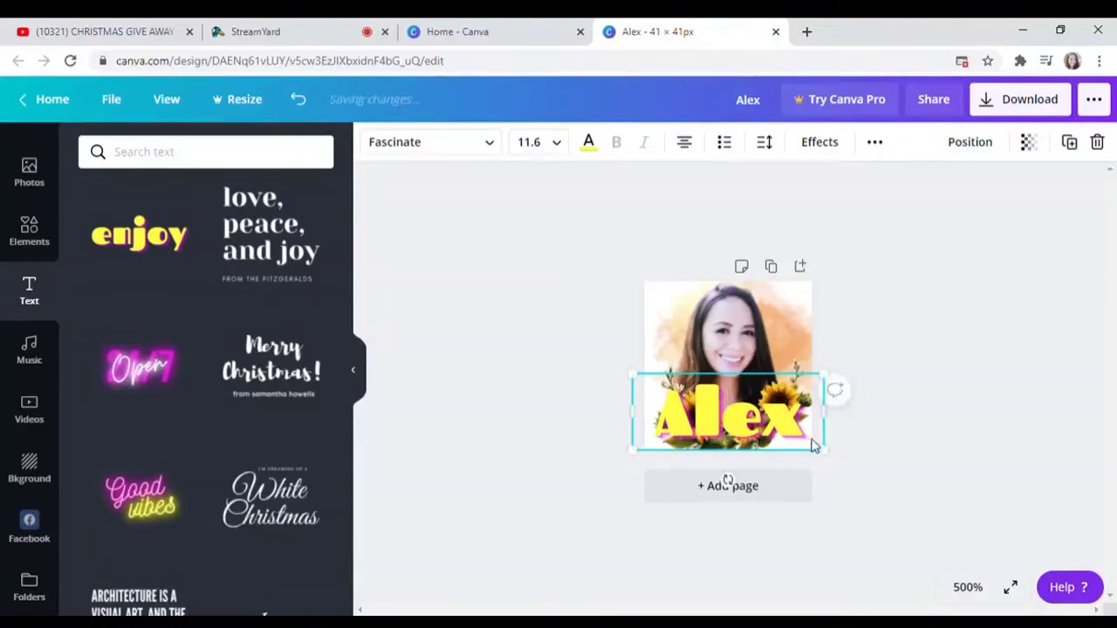
{"action": "left_click_drag", "start_coordinate": [829, 456], "coordinate": [845, 476]}
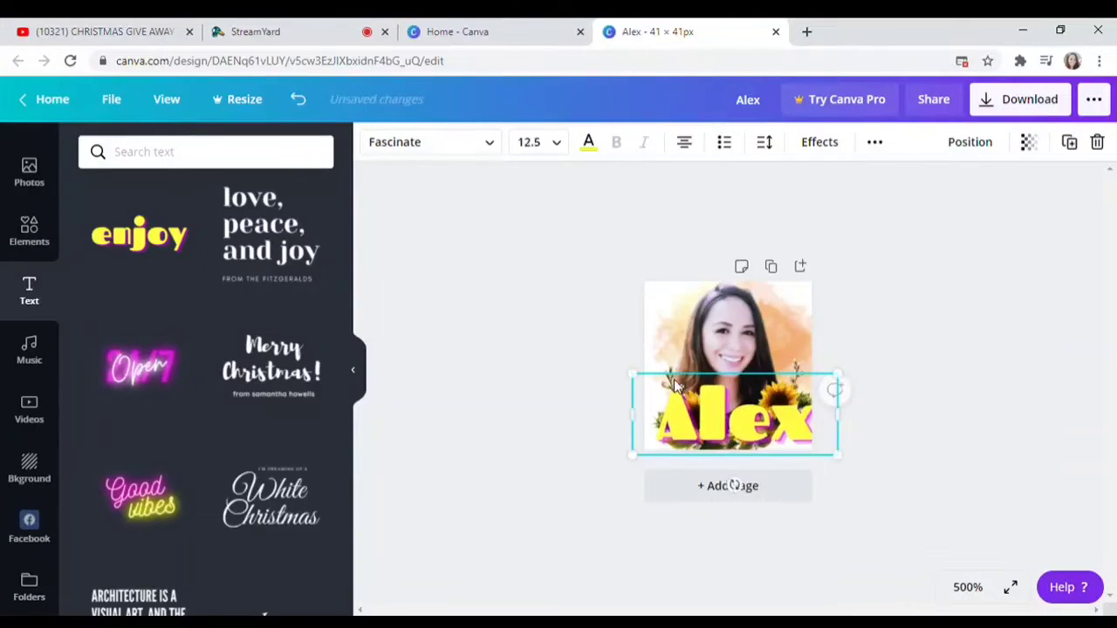
{"action": "left_click_drag", "start_coordinate": [642, 381], "coordinate": [628, 374]}
{"action": "mouse_move", "coordinate": [766, 428]}
{"action": "left_mouse_down"}
{"action": "mouse_move", "coordinate": [756, 431]}
{"action": "mouse_move", "coordinate": [768, 425]}
{"action": "left_mouse_up"}
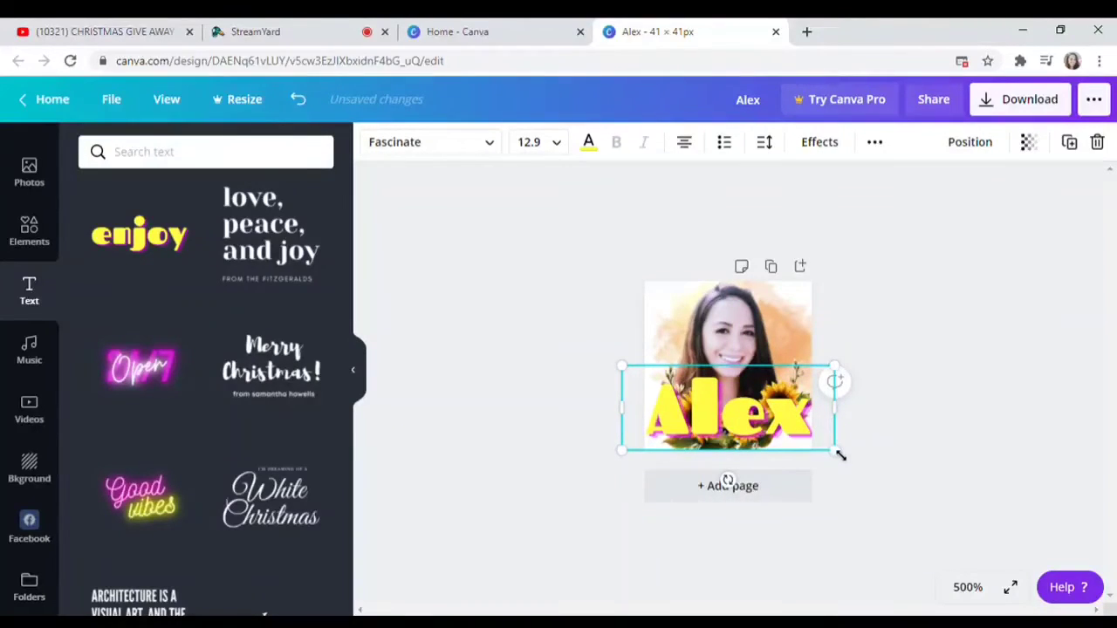
{"action": "left_click_drag", "start_coordinate": [828, 453], "coordinate": [829, 452]}
{"action": "left_click_drag", "start_coordinate": [756, 397], "coordinate": [761, 412]}
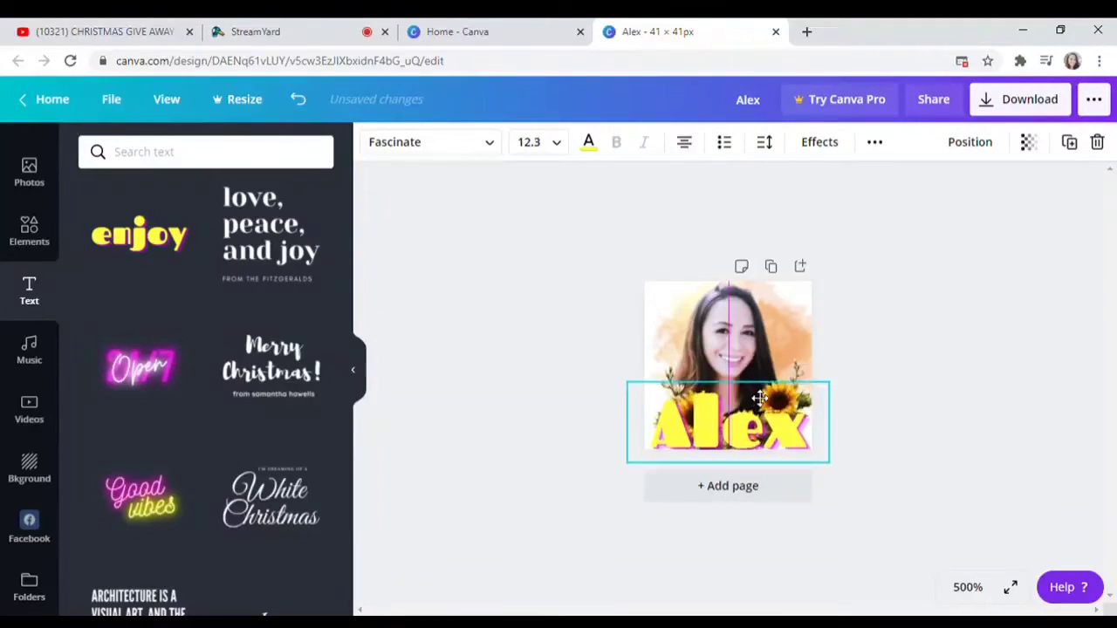
{"action": "left_click", "coordinate": [941, 396]}
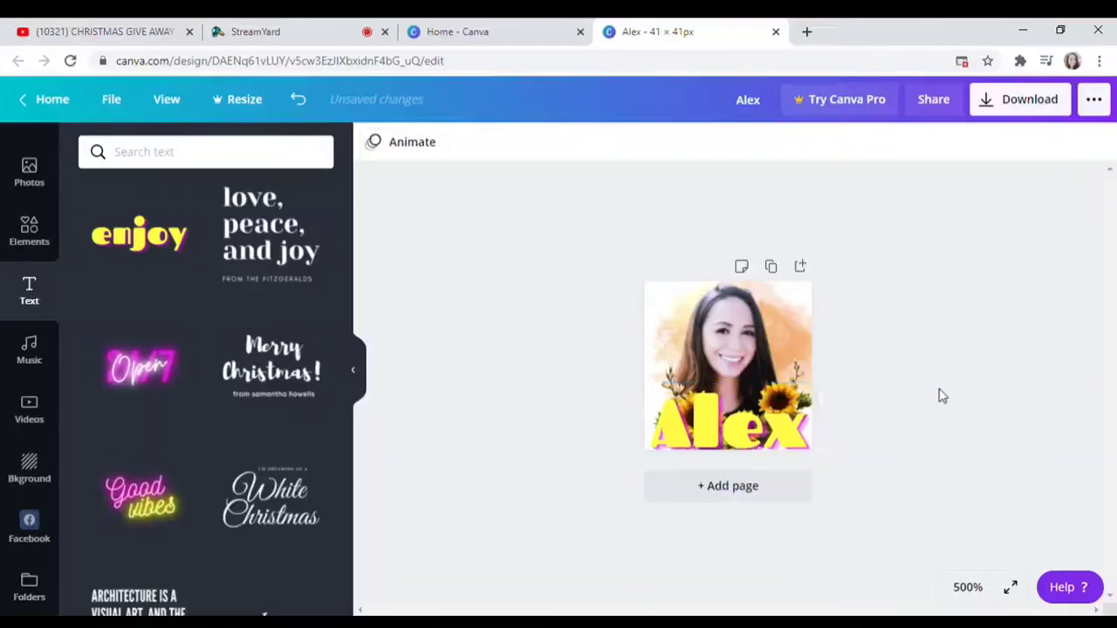
- Add a second page and apply the pink gradient background to it
{"action": "left_click", "coordinate": [742, 492]}
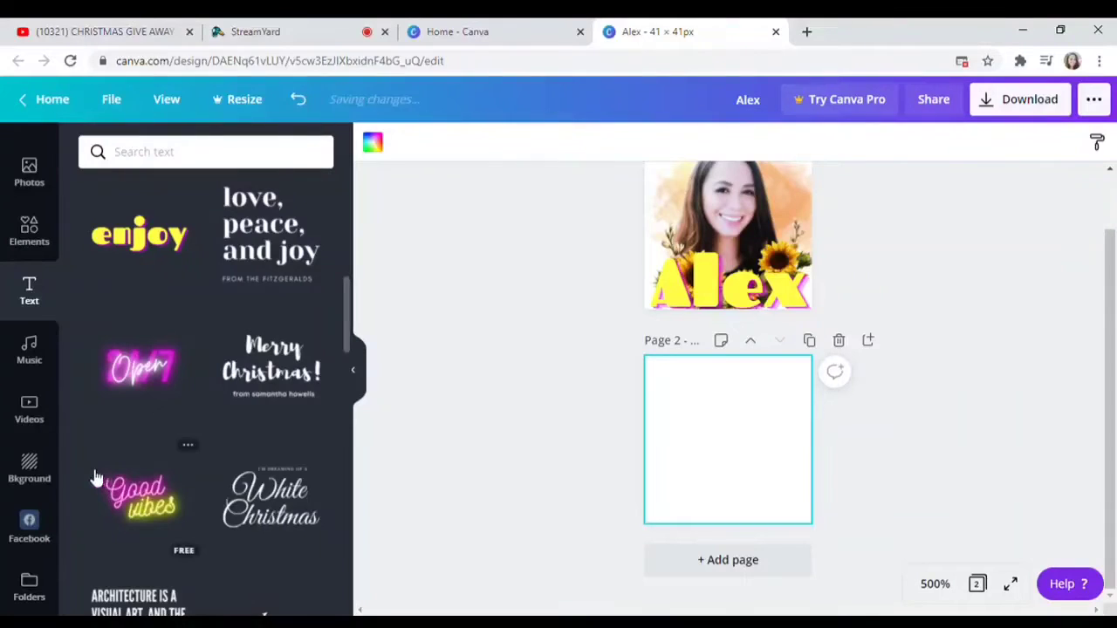
{"action": "left_click", "coordinate": [32, 472]}
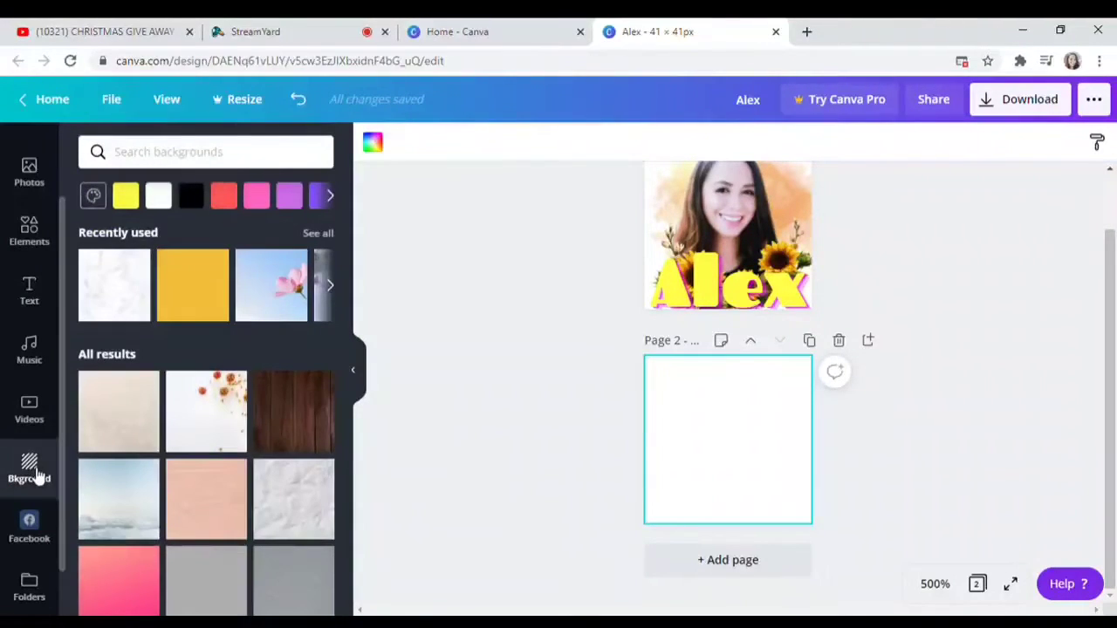
{"action": "scroll", "coordinate": [297, 345], "scroll_direction": "down", "scroll_amount": 3}
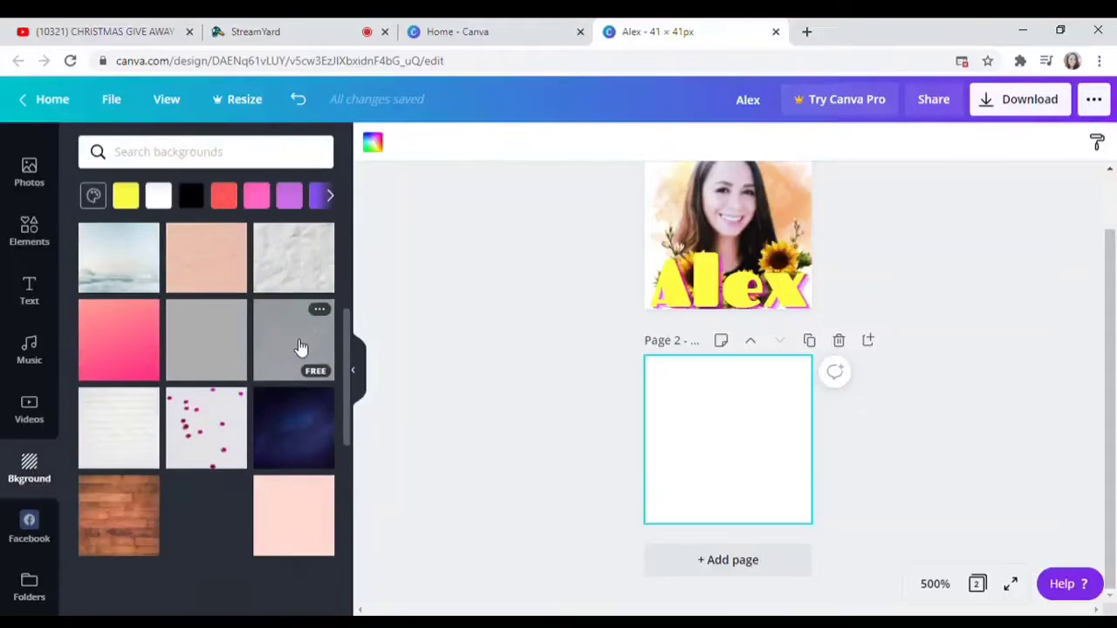
{"action": "scroll", "coordinate": [297, 349], "scroll_direction": "down", "scroll_amount": 2}
{"action": "scroll", "coordinate": [299, 349], "scroll_direction": "up", "scroll_amount": 1}
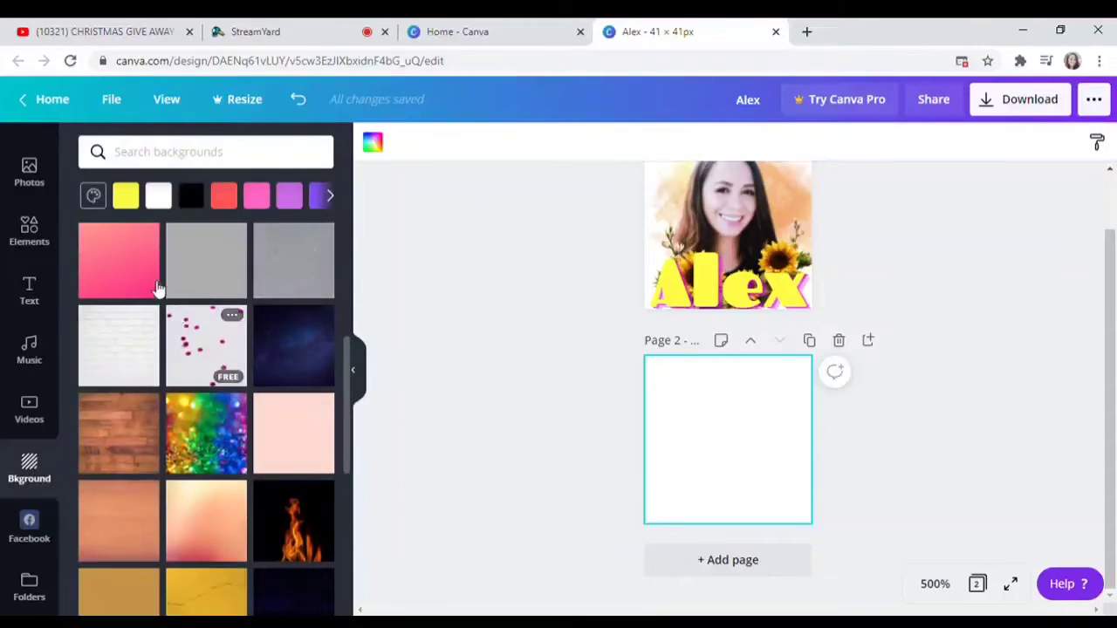
{"action": "left_click", "coordinate": [154, 285]}
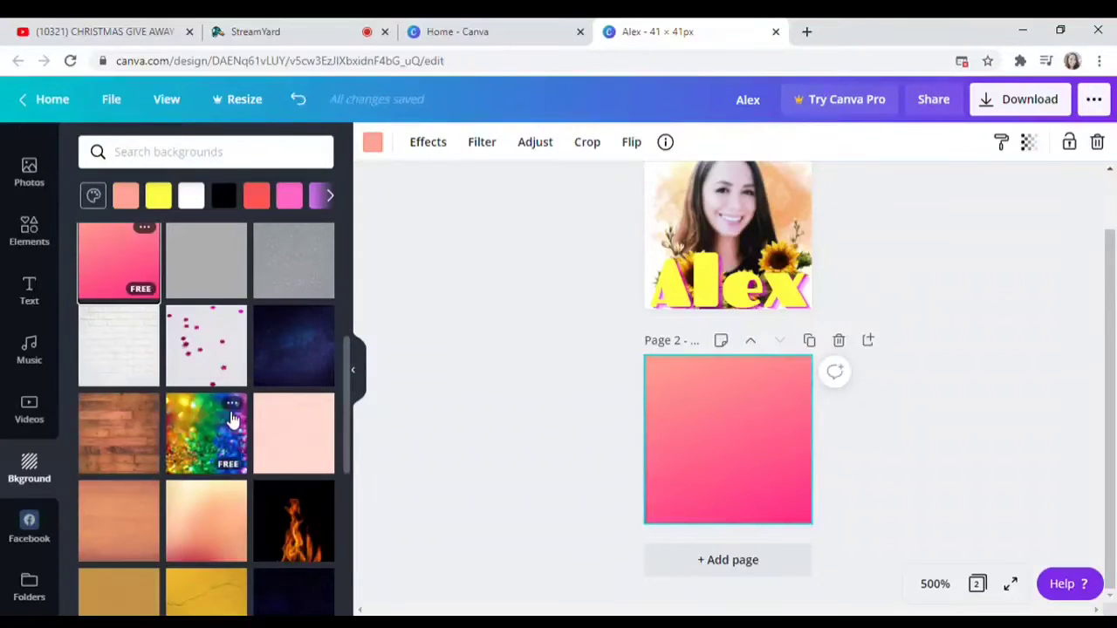
- Try the white background with orange decorations on the second page and go back to the pink gradient
{"action": "scroll", "coordinate": [231, 419], "scroll_direction": "up", "scroll_amount": 3}
{"action": "scroll", "coordinate": [266, 399], "scroll_direction": "up", "scroll_amount": 2}
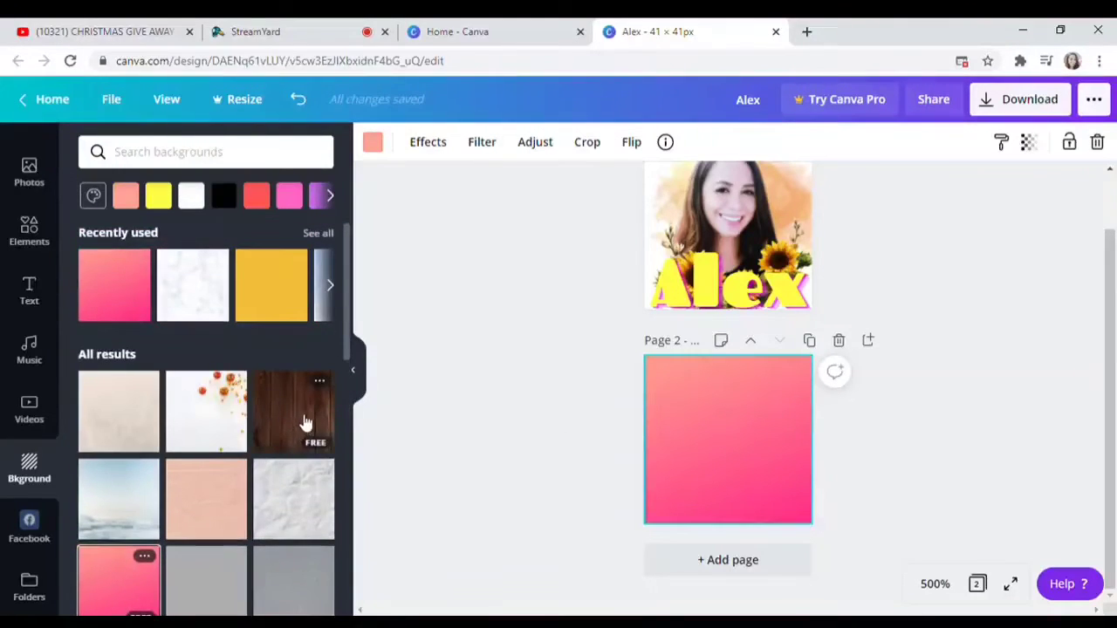
{"action": "left_click", "coordinate": [226, 424]}
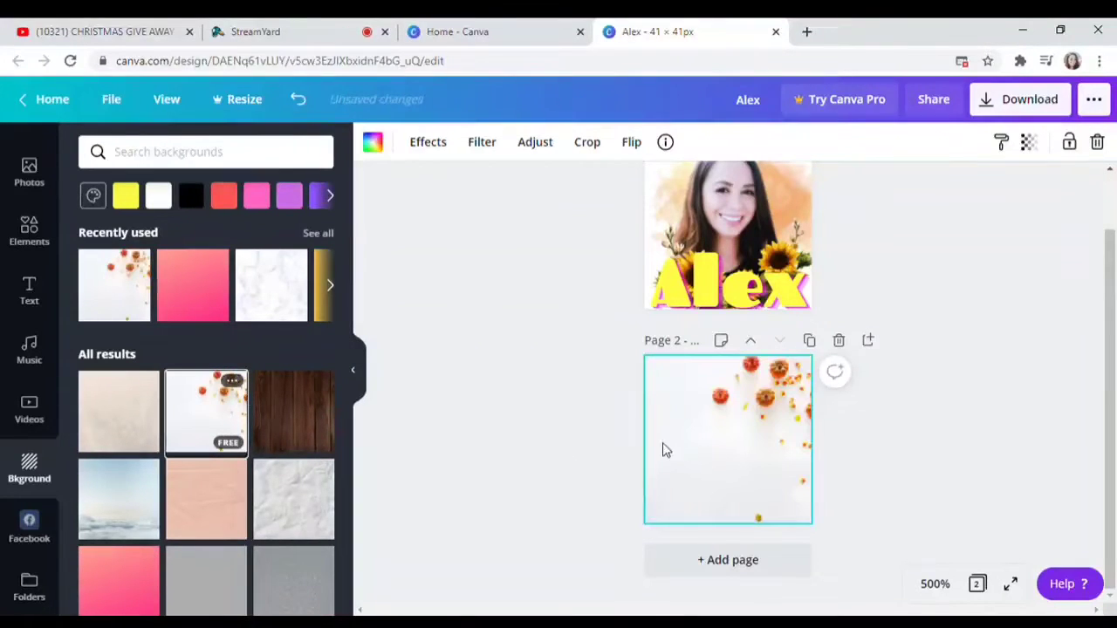
{"action": "scroll", "coordinate": [287, 536], "scroll_direction": "down", "scroll_amount": 3}
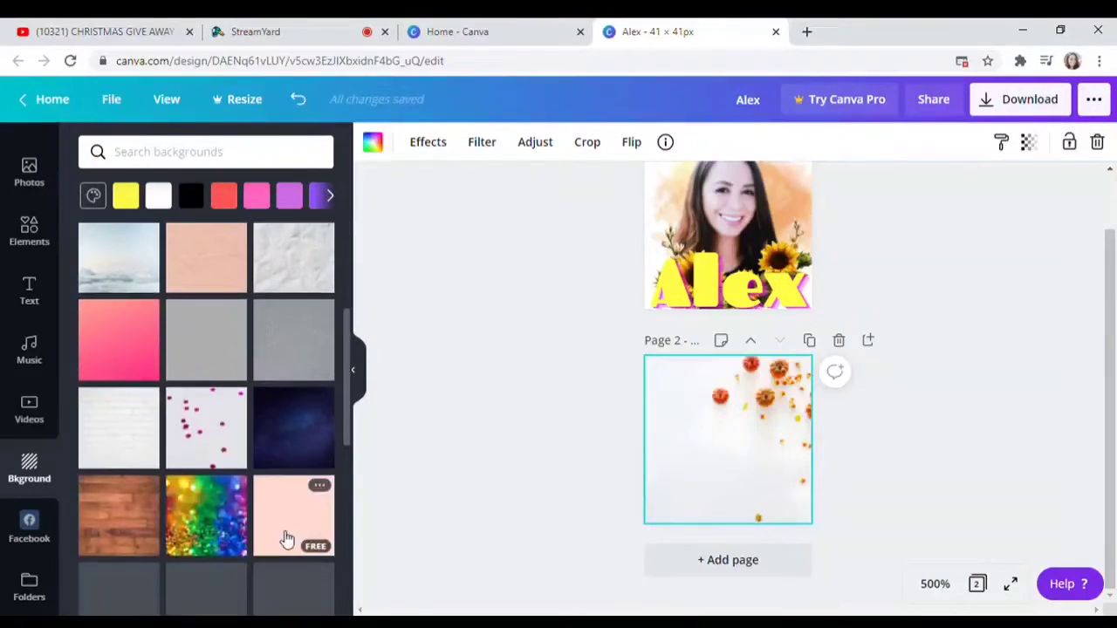
{"action": "left_click", "coordinate": [287, 536]}
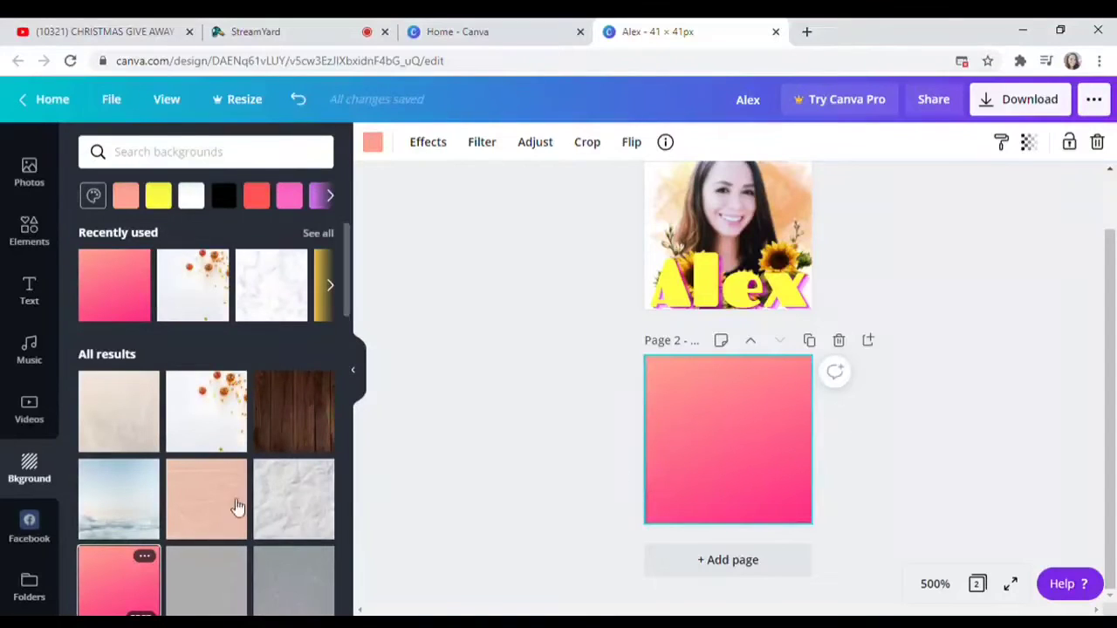
- Fill the second page's background with solid pink
{"action": "scroll", "coordinate": [223, 467], "scroll_direction": "down", "scroll_amount": 2}
{"action": "scroll", "coordinate": [220, 465], "scroll_direction": "down", "scroll_amount": 10}
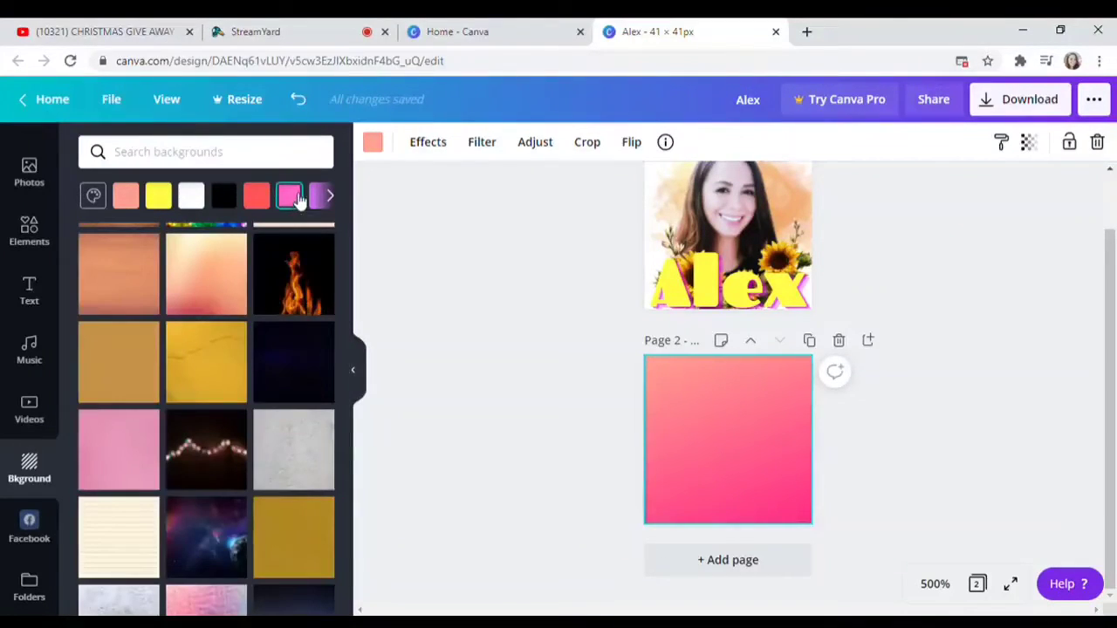
{"action": "left_click", "coordinate": [292, 197]}
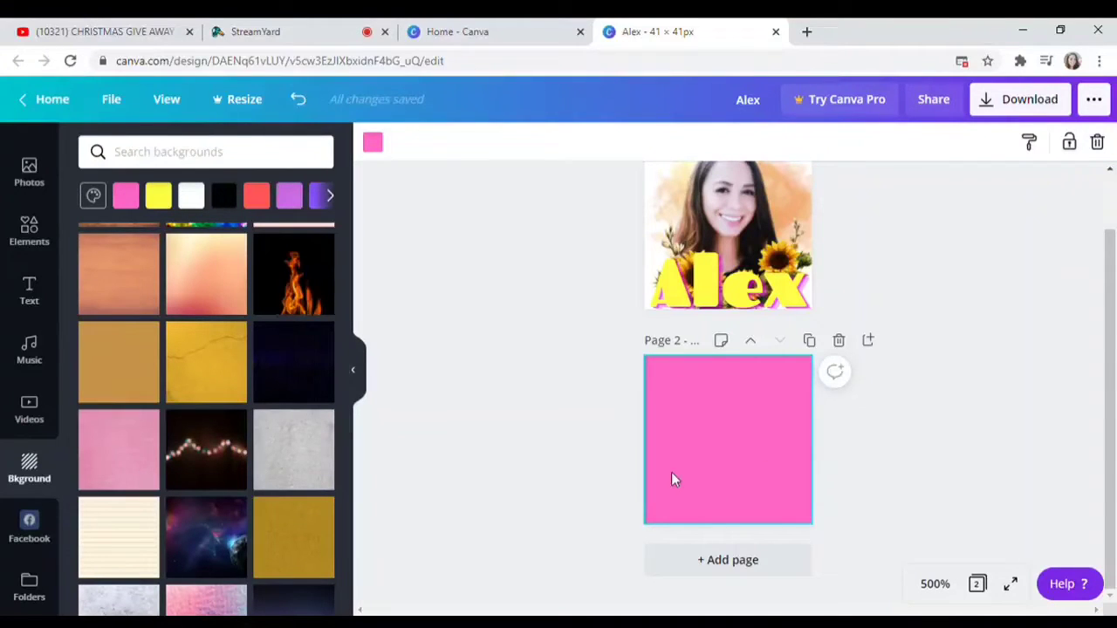
- Search the graphic elements for "letter A" and add the gold balloon letter to the pink page
{"action": "left_click", "coordinate": [36, 247]}
{"action": "scroll", "coordinate": [262, 422], "scroll_direction": "up", "scroll_amount": 10}
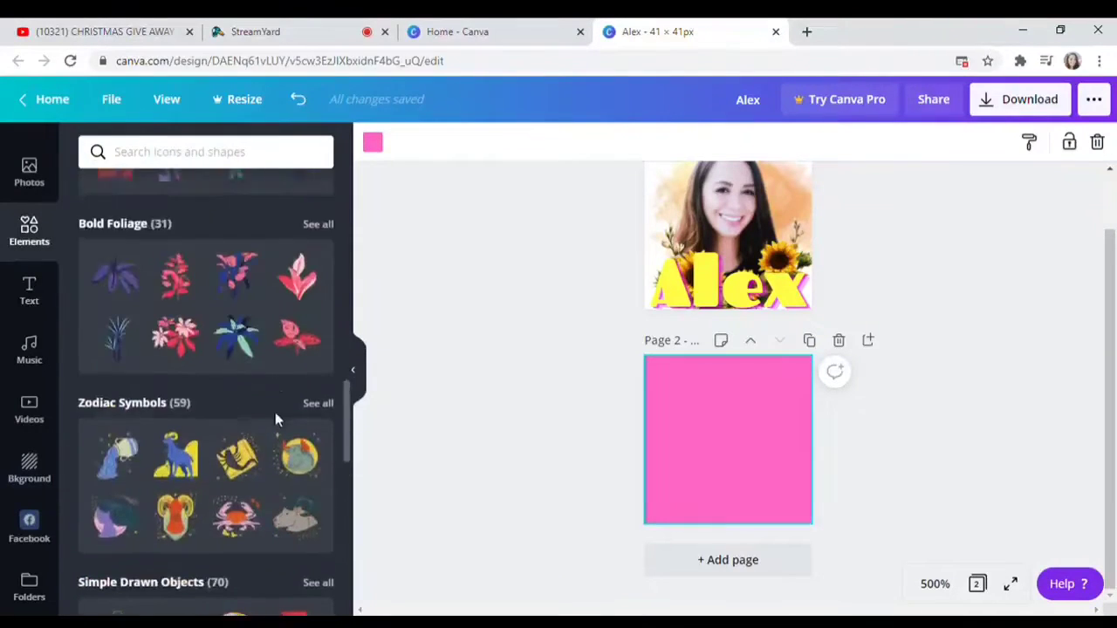
{"action": "scroll", "coordinate": [275, 410], "scroll_direction": "up", "scroll_amount": 6}
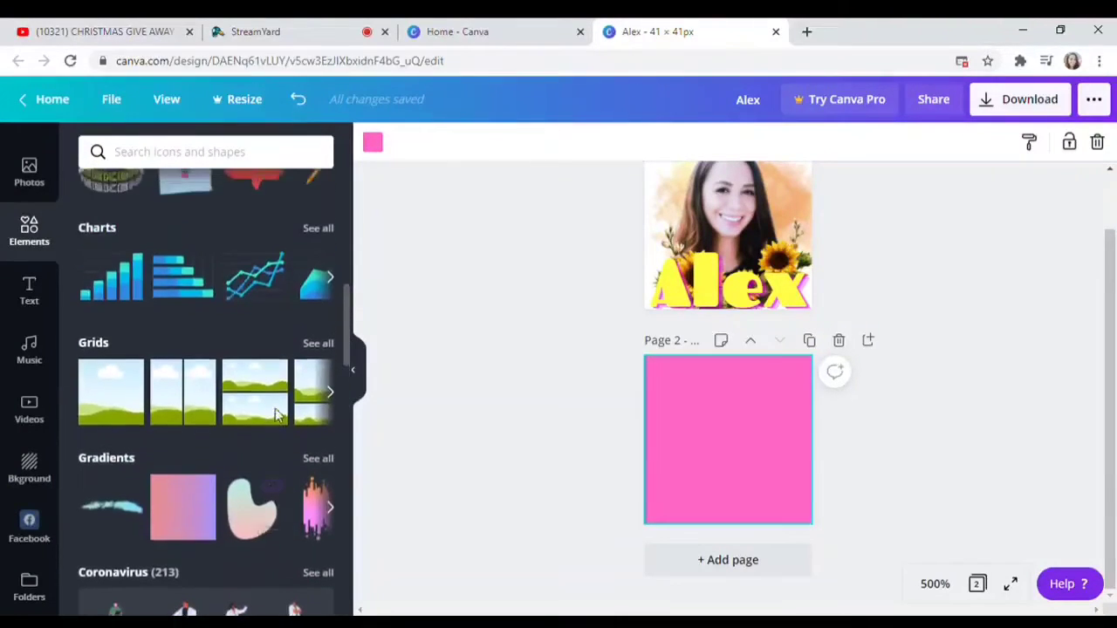
{"action": "scroll", "coordinate": [271, 393], "scroll_direction": "up", "scroll_amount": 5}
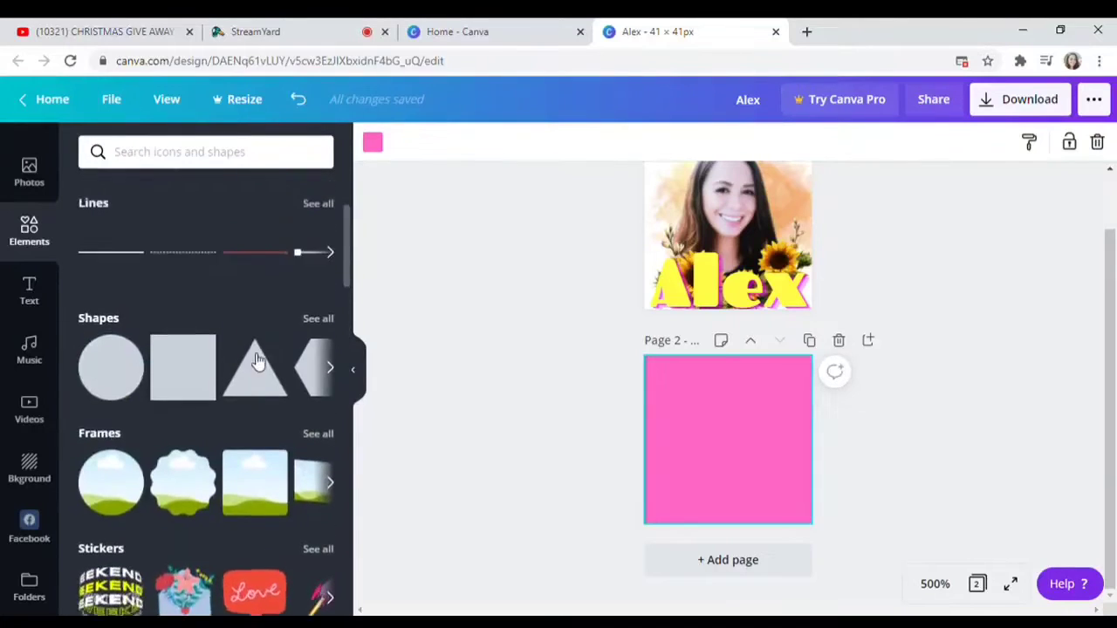
{"action": "left_click", "coordinate": [219, 155]}
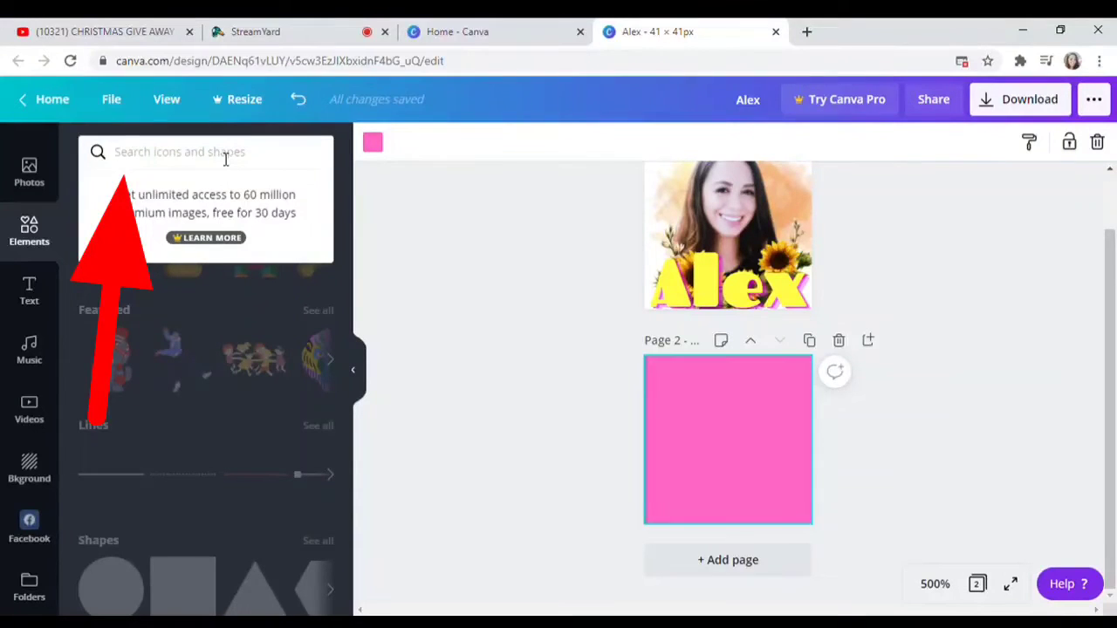
{"action": "type", "text": "letter"}
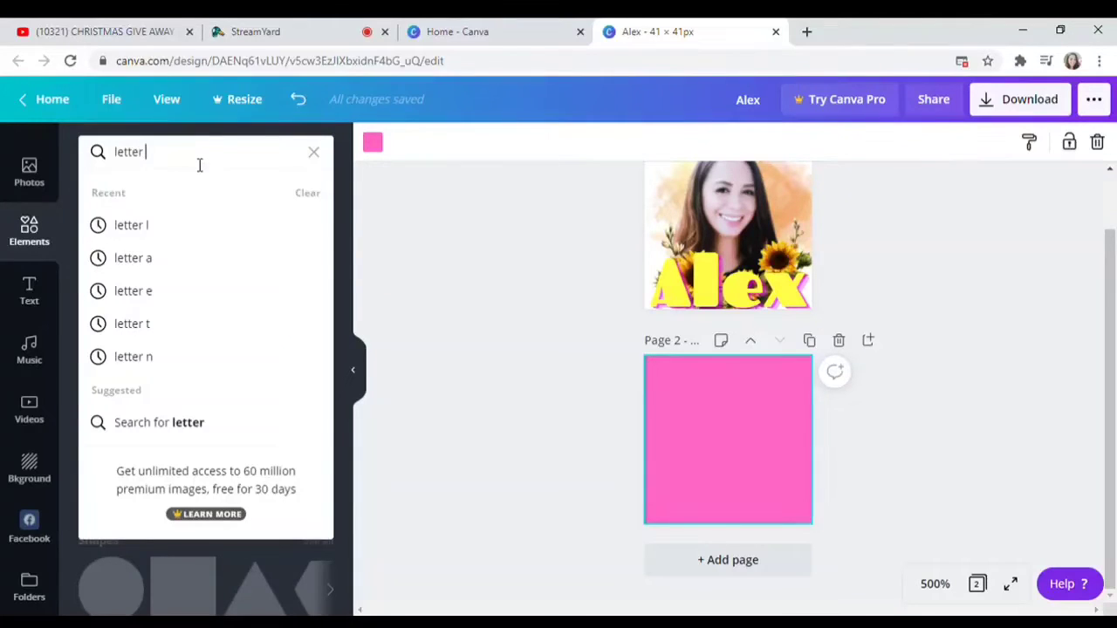
{"action": "type", "text": "A"}
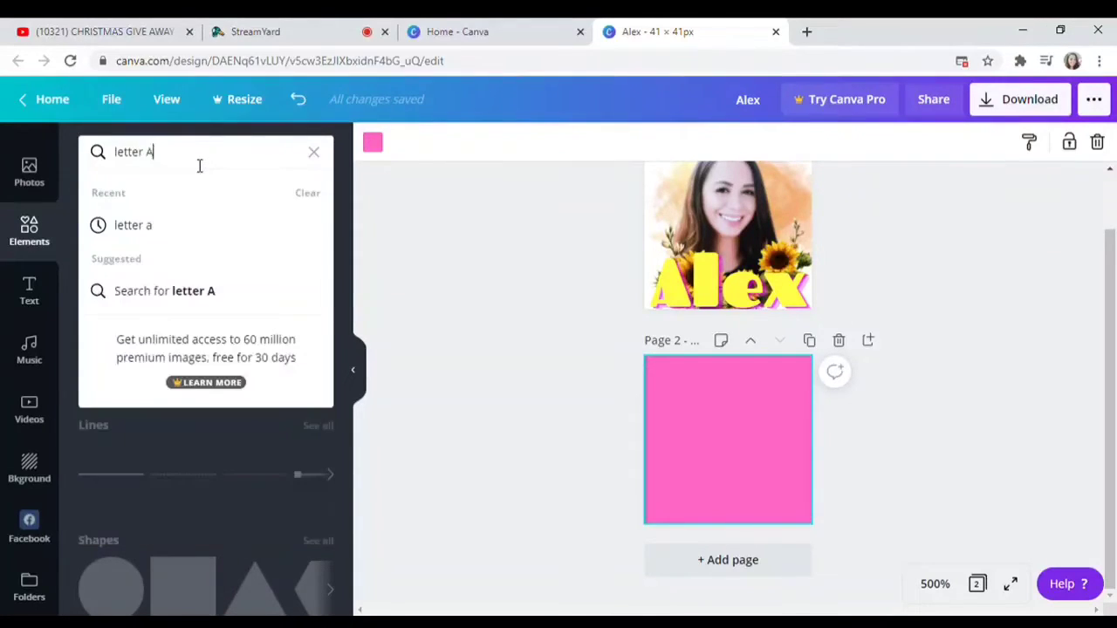
{"action": "key", "text": "Return"}
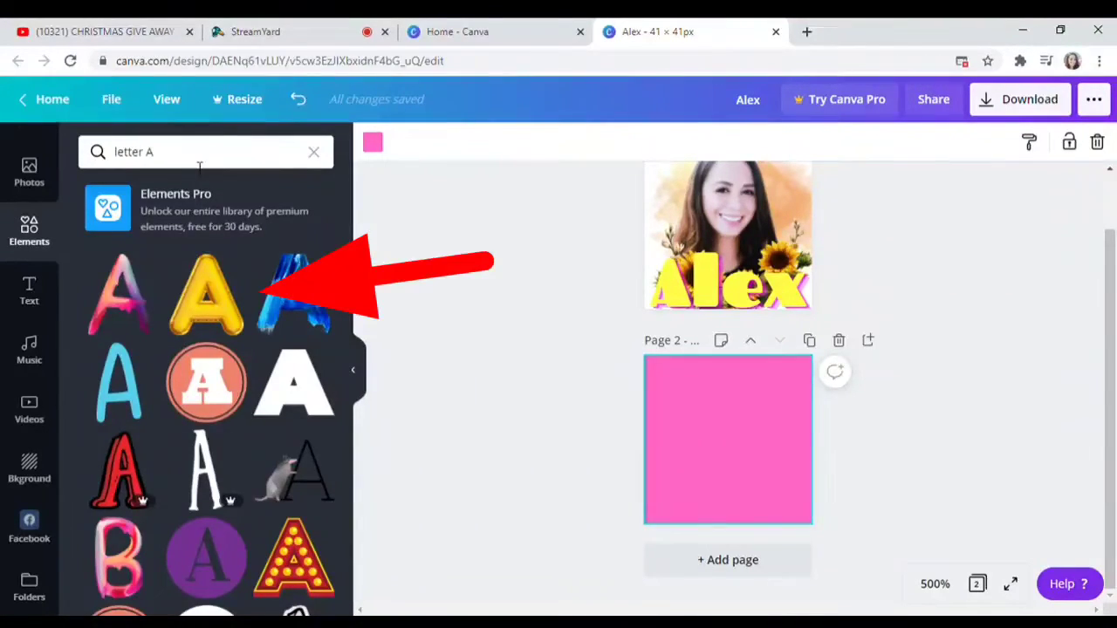
{"action": "left_click", "coordinate": [199, 321]}
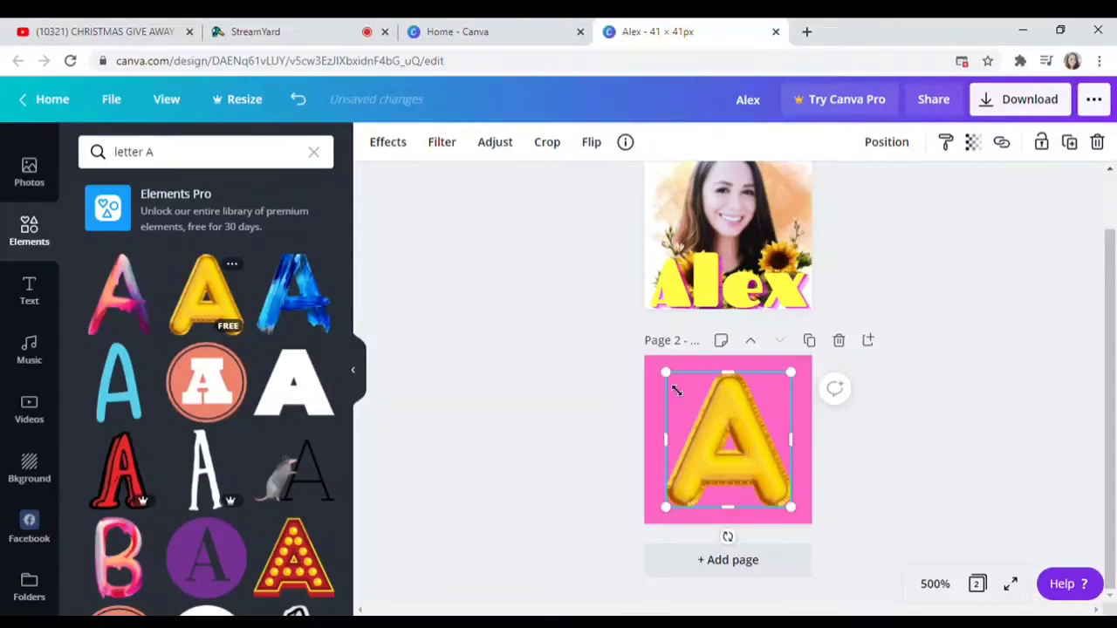
- Enlarge the gold balloon letter A and position it so that it fills the pink page
{"action": "left_click_drag", "start_coordinate": [675, 384], "coordinate": [653, 374]}
{"action": "left_click_drag", "start_coordinate": [748, 407], "coordinate": [757, 419]}
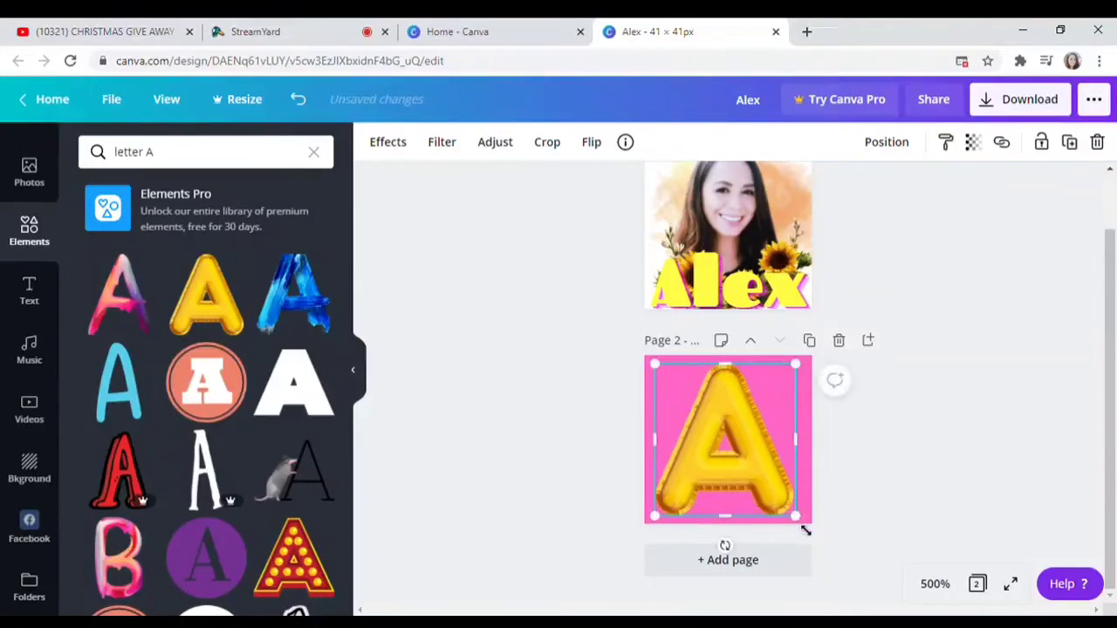
{"action": "left_click_drag", "start_coordinate": [804, 530], "coordinate": [811, 526]}
{"action": "left_click_drag", "start_coordinate": [664, 369], "coordinate": [647, 358]}
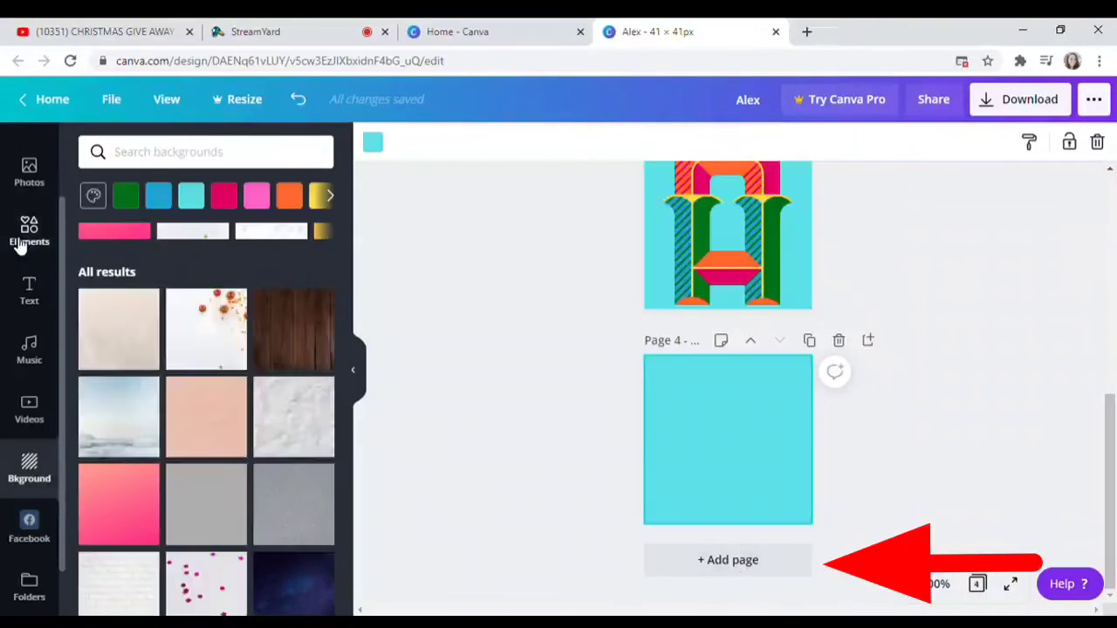
- Search the graphic elements for "dancing" and add the dancing couple in red and blue tops to the fourth page
{"action": "left_click", "coordinate": [21, 248]}
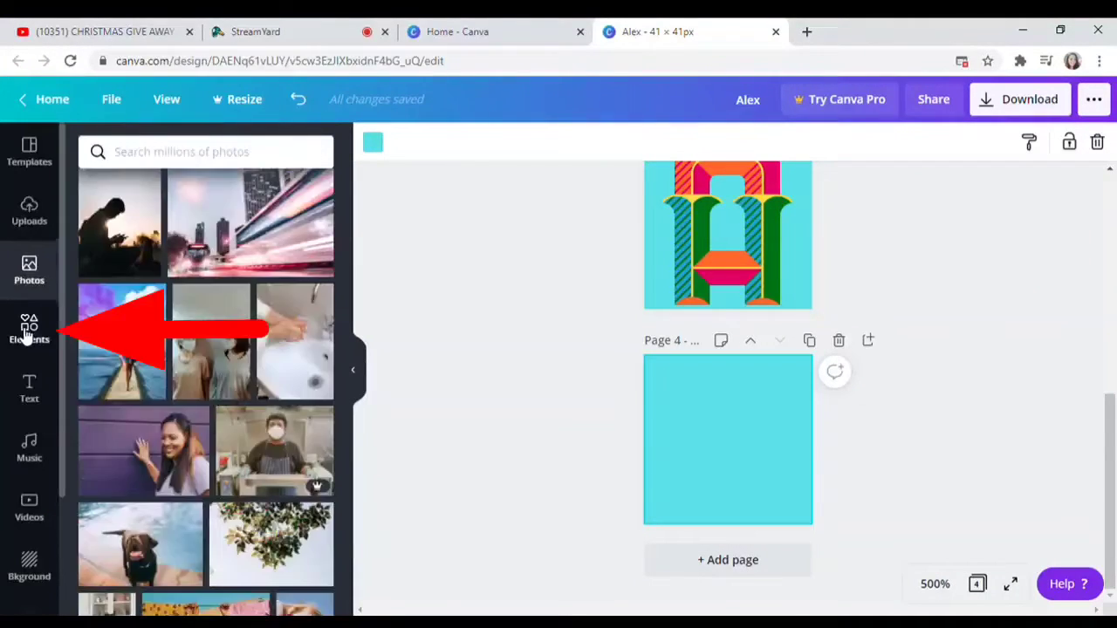
{"action": "left_click", "coordinate": [26, 333]}
{"action": "left_click", "coordinate": [212, 153]}
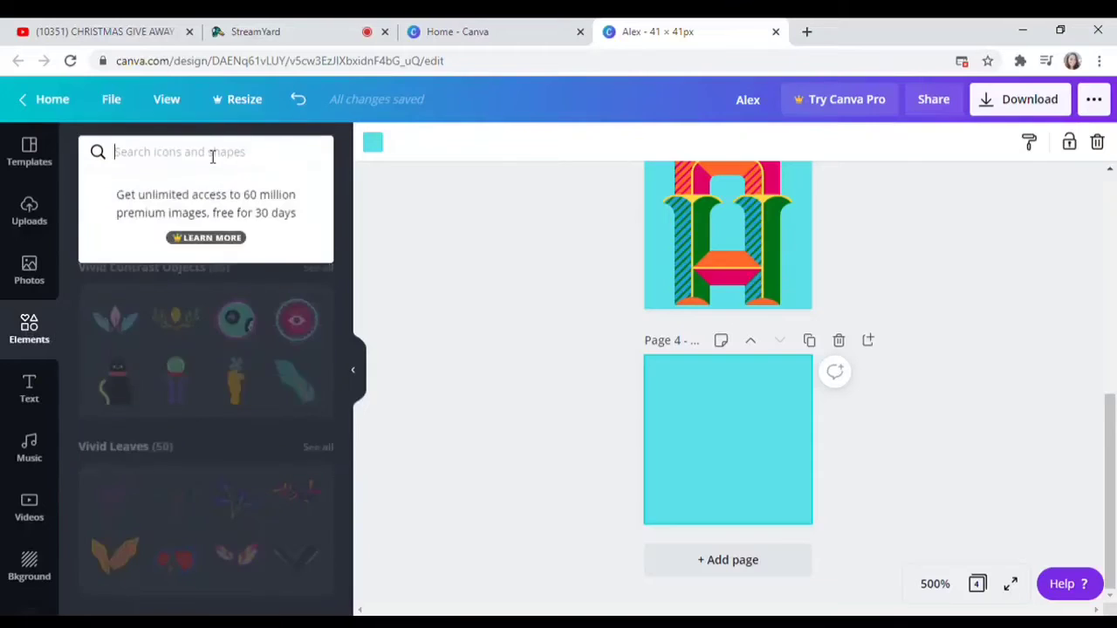
{"action": "type", "text": "dancing"}
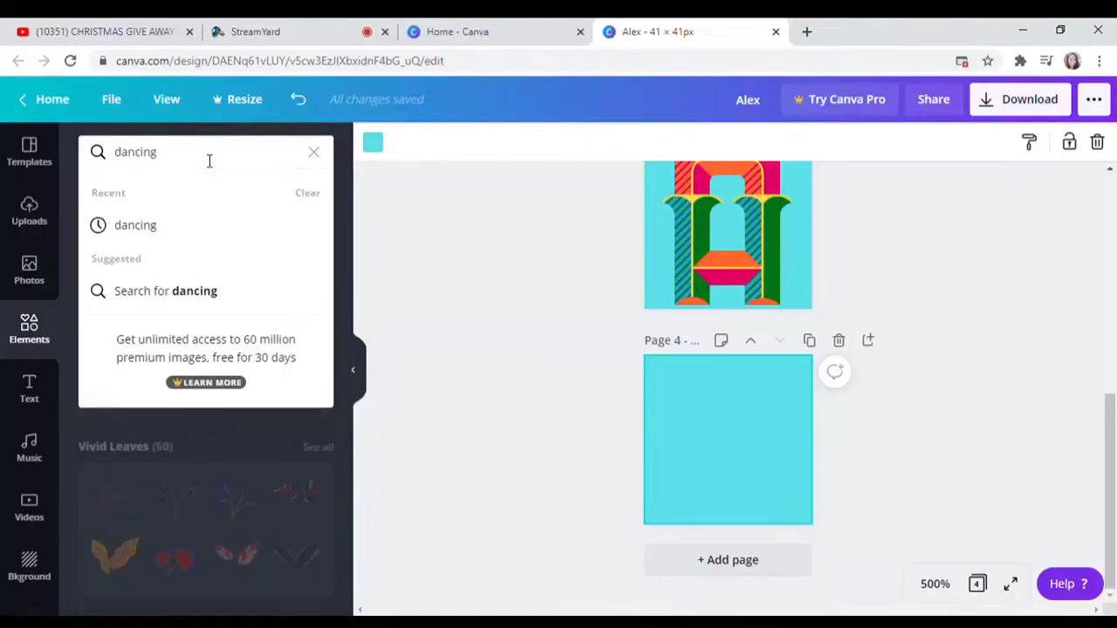
{"action": "key", "text": "Return"}
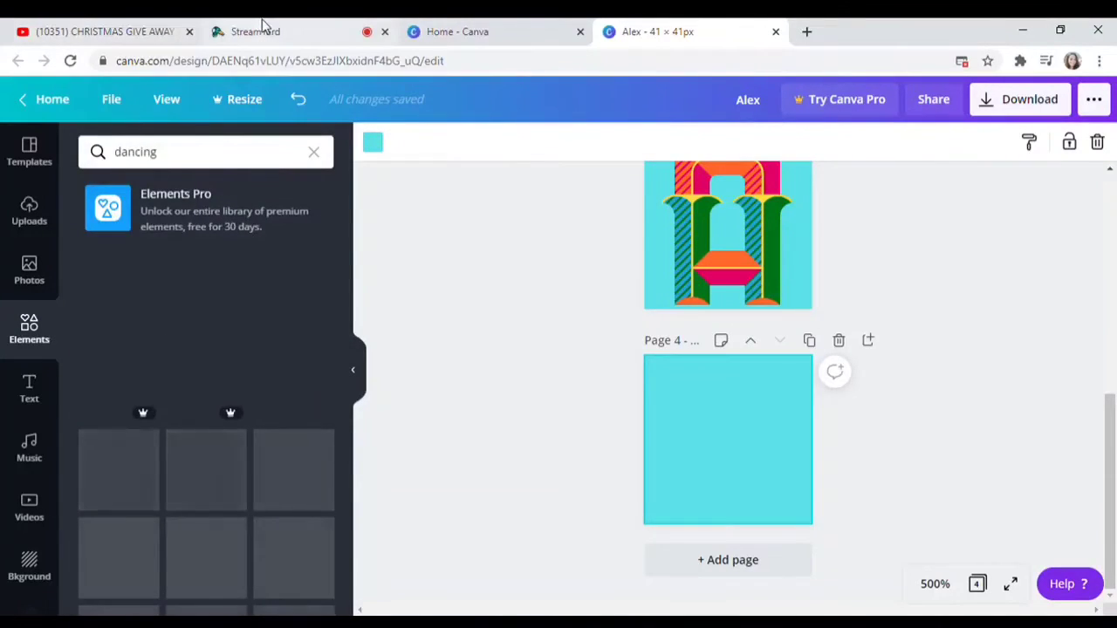
{"action": "scroll", "coordinate": [338, 424], "scroll_direction": "down", "scroll_amount": 5}
{"action": "scroll", "coordinate": [338, 424], "scroll_direction": "down", "scroll_amount": 2}
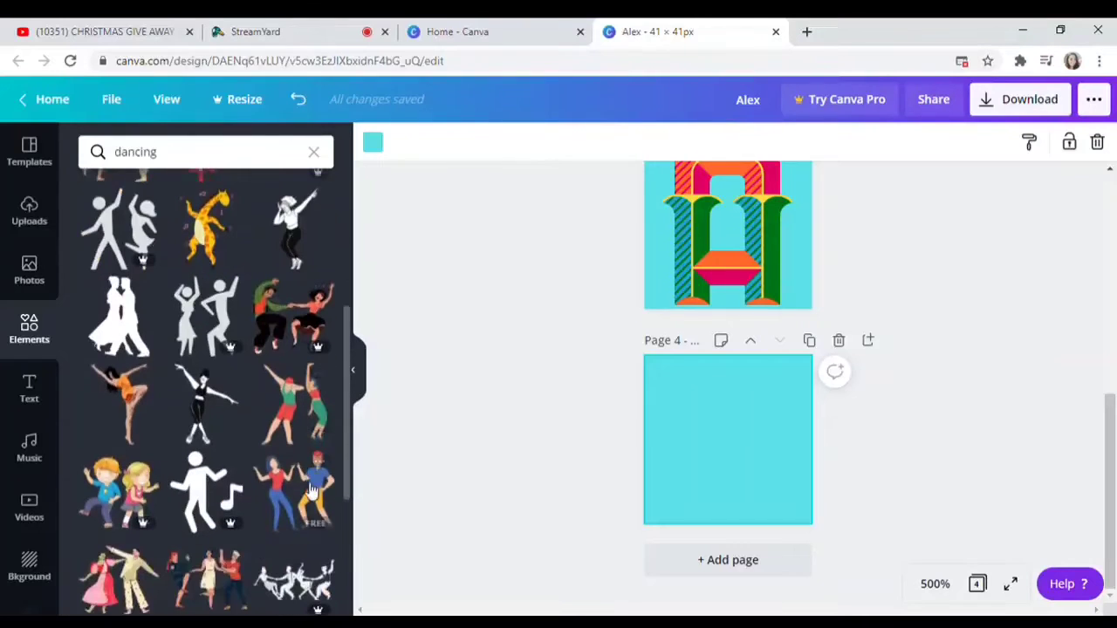
{"action": "left_click", "coordinate": [292, 489]}
- Enlarge the dancing couple and position it so that it fills the turquoise fourth page
{"action": "left_click_drag", "start_coordinate": [695, 425], "coordinate": [646, 357]}
{"action": "left_click_drag", "start_coordinate": [777, 481], "coordinate": [812, 538]}
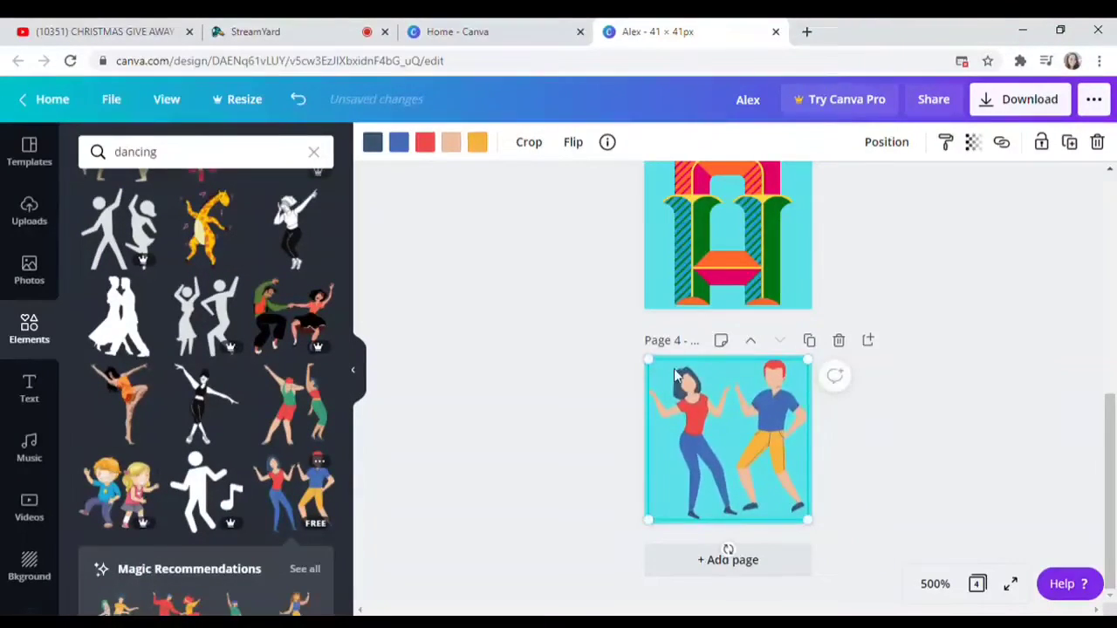
{"action": "left_click_drag", "start_coordinate": [644, 360], "coordinate": [625, 349]}
{"action": "left_click_drag", "start_coordinate": [712, 423], "coordinate": [724, 426]}
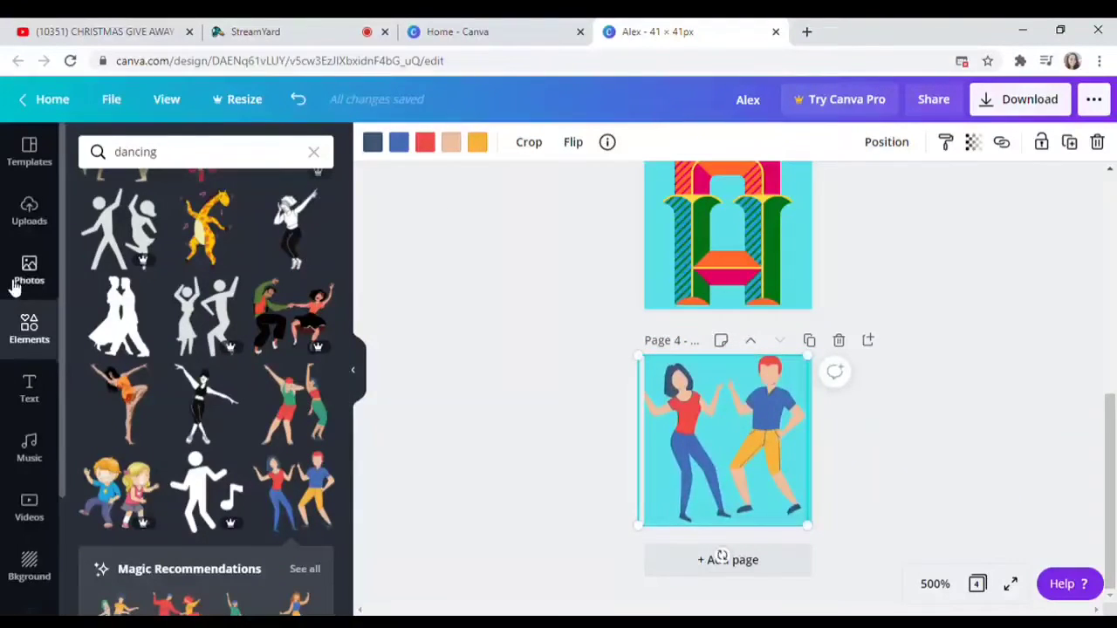
- Add the pink "WOW!" text style to the fourth page and replace its wording with "LOVE U"
{"action": "left_click", "coordinate": [29, 393]}
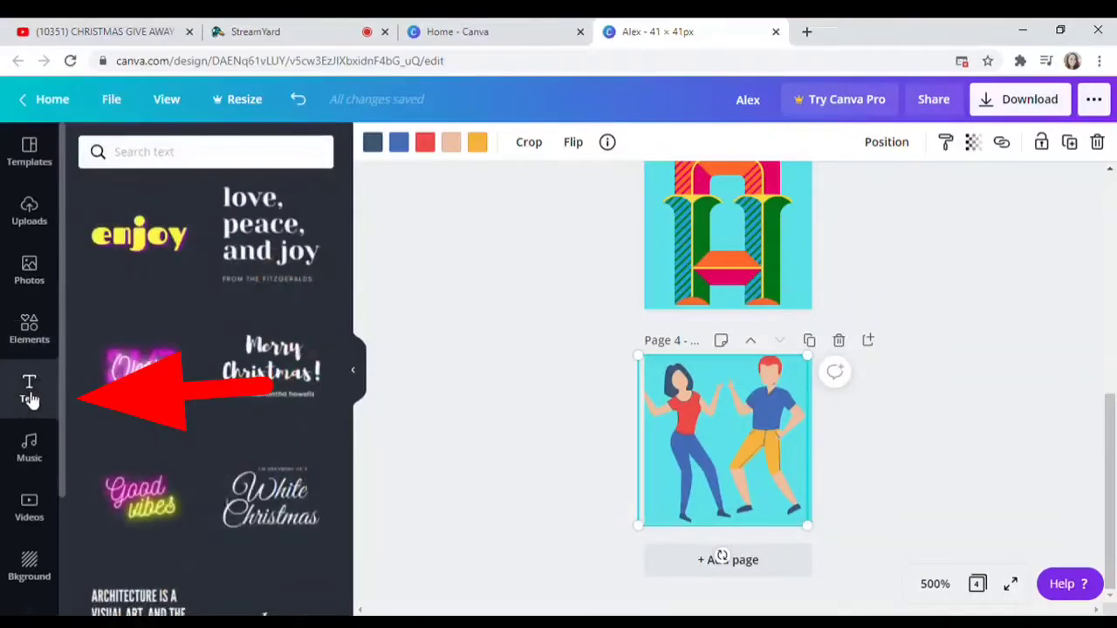
{"action": "left_click", "coordinate": [297, 98]}
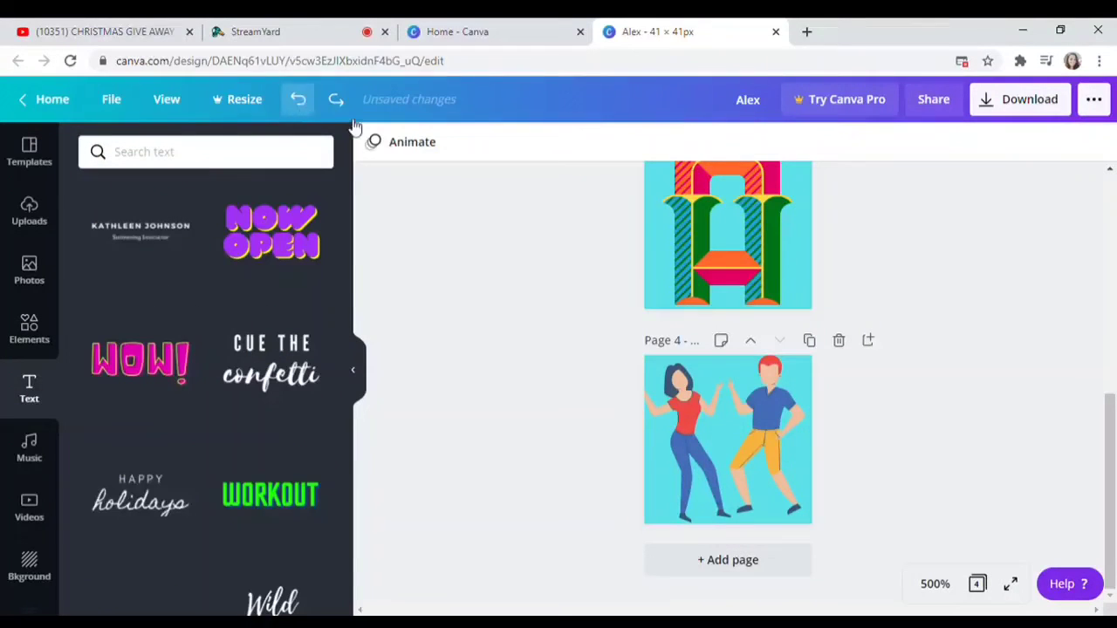
{"action": "left_click", "coordinate": [170, 362]}
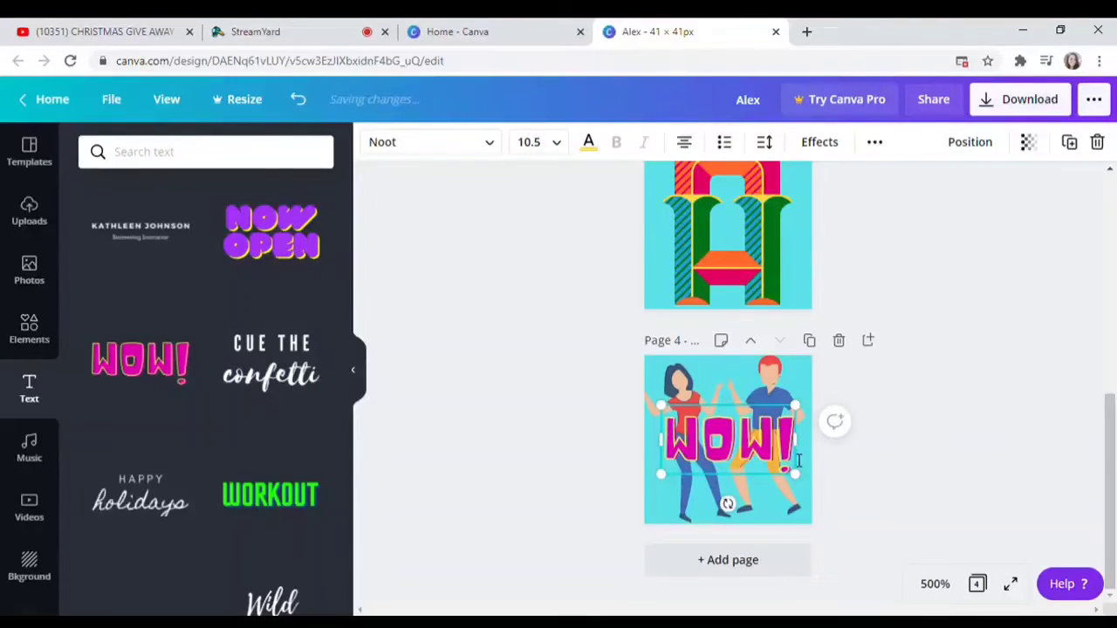
{"action": "left_click", "coordinate": [798, 461]}
{"action": "key", "text": "BackSpace"}
{"action": "key", "text": "BackSpace"}
{"action": "key", "text": "BackSpace"}
{"action": "key", "text": "BackSpace"}
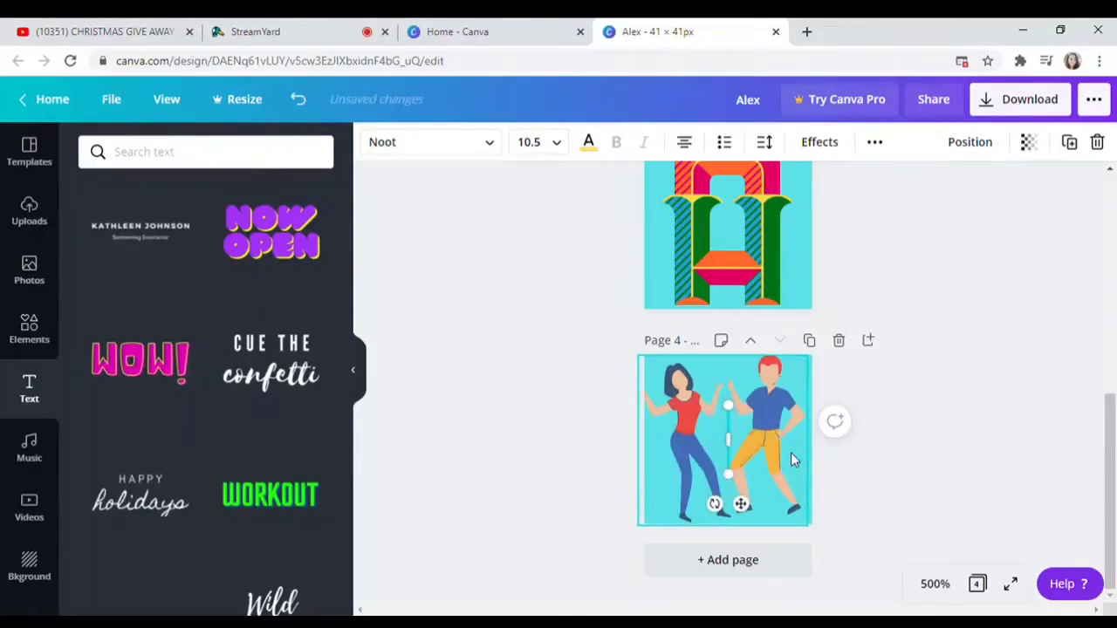
{"action": "type", "text": "LOVE U"}
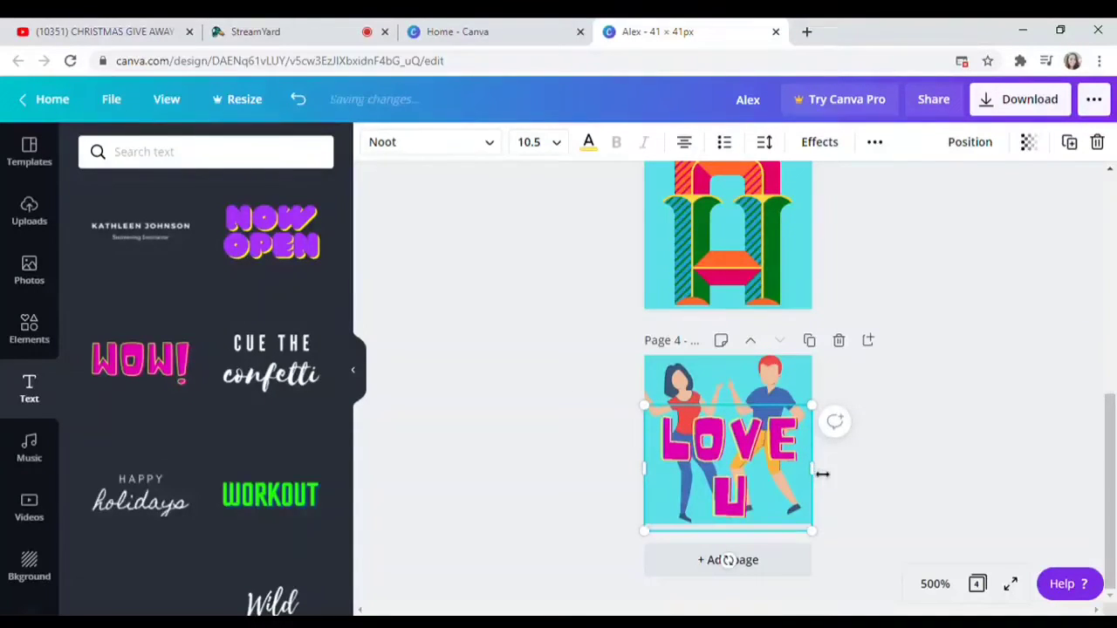
- Fit the "LOVE U" text on one line at about size 8.2 and centre it across the dancing couple
{"action": "mouse_move", "coordinate": [823, 472]}
{"action": "left_mouse_down"}
{"action": "mouse_move", "coordinate": [852, 456]}
{"action": "mouse_move", "coordinate": [823, 481]}
{"action": "mouse_move", "coordinate": [847, 462]}
{"action": "mouse_move", "coordinate": [885, 462]}
{"action": "mouse_move", "coordinate": [817, 474]}
{"action": "left_mouse_up"}
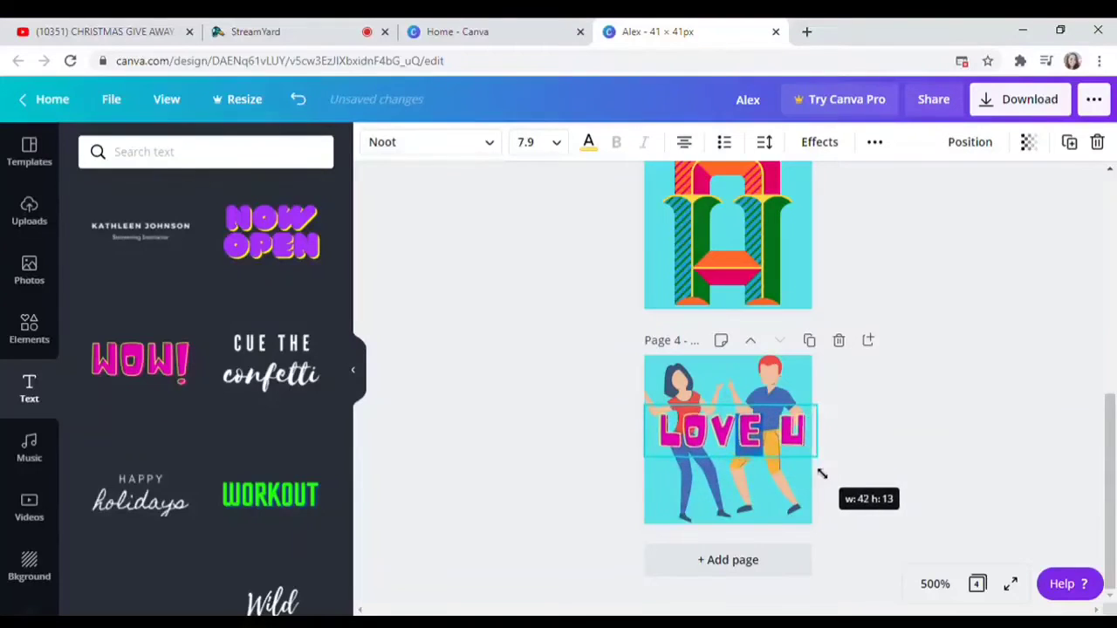
{"action": "double_click", "coordinate": [748, 442]}
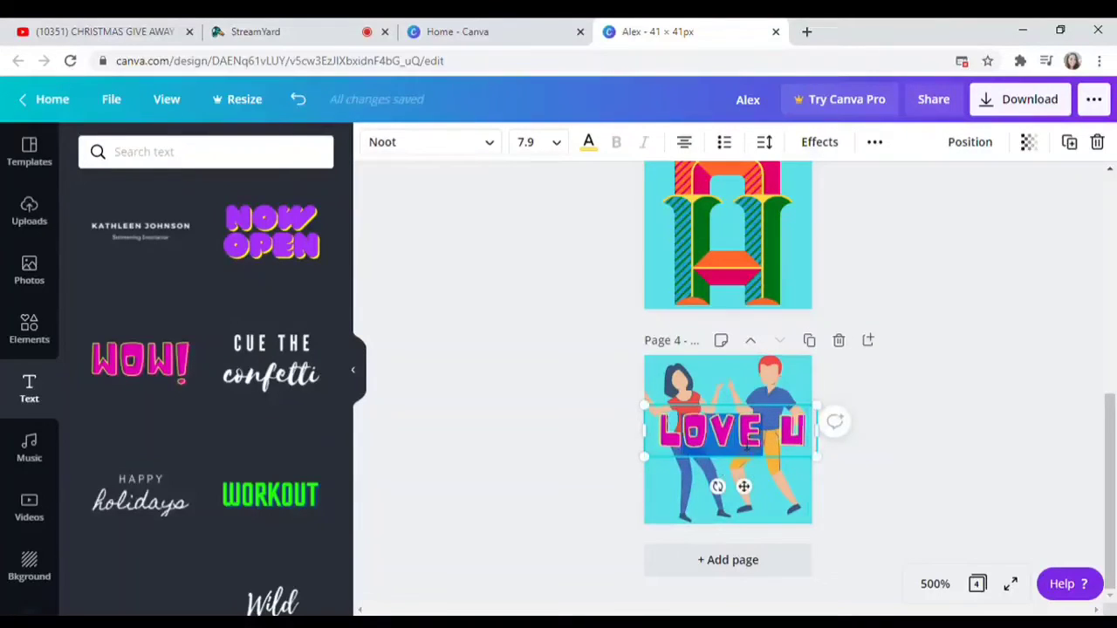
{"action": "left_click", "coordinate": [738, 441]}
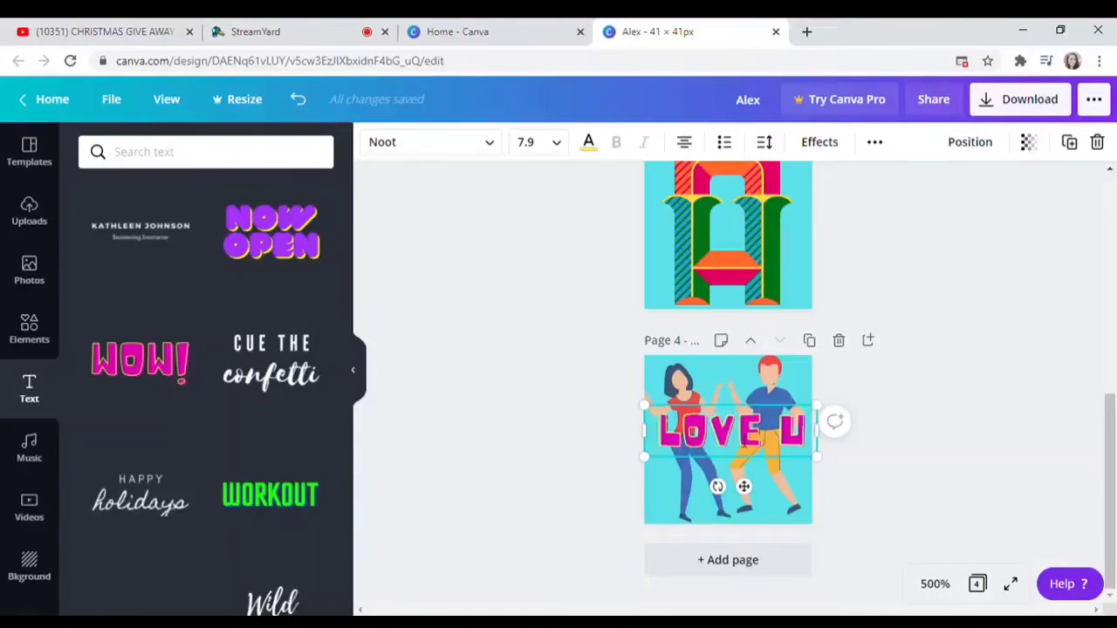
{"action": "left_click", "coordinate": [611, 466]}
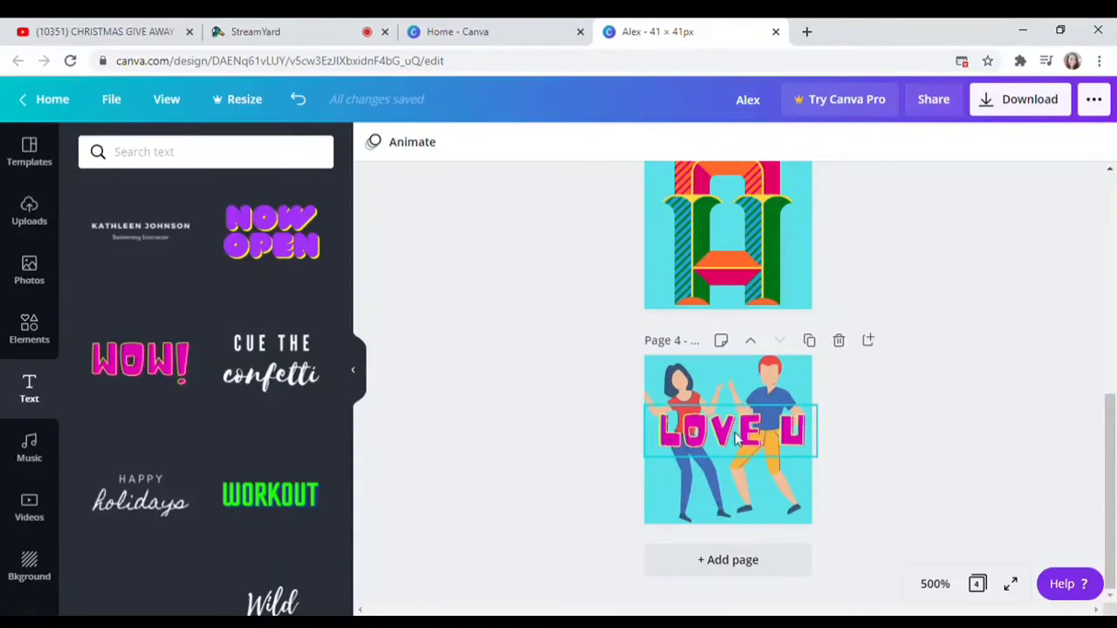
{"action": "mouse_move", "coordinate": [735, 439]}
{"action": "left_mouse_down"}
{"action": "mouse_move", "coordinate": [741, 487]}
{"action": "mouse_move", "coordinate": [743, 451]}
{"action": "left_mouse_up"}
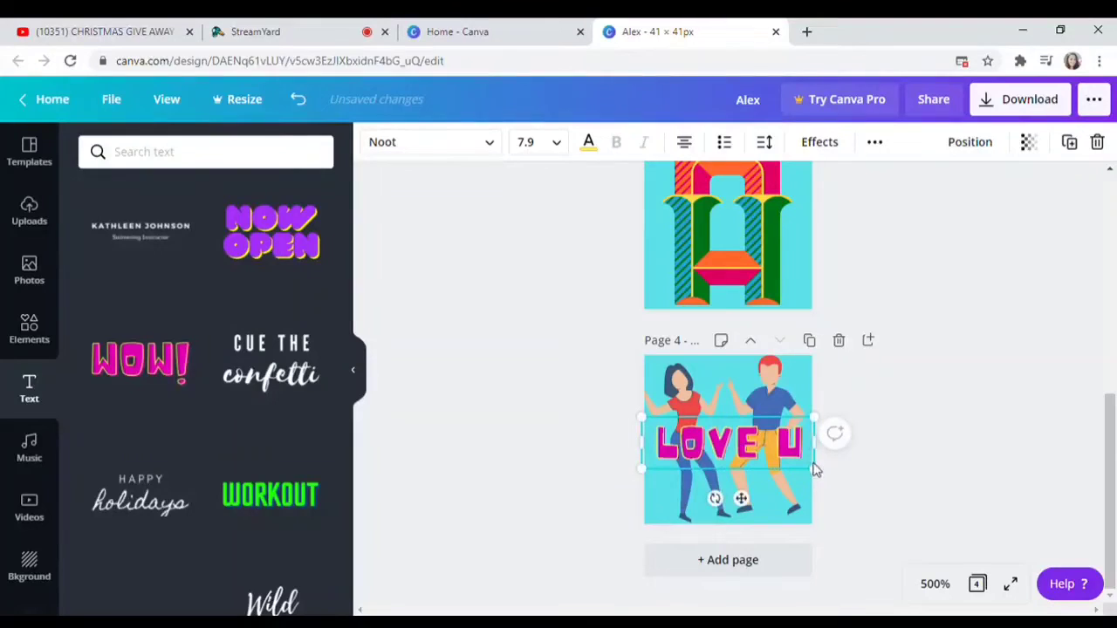
{"action": "left_click_drag", "start_coordinate": [821, 473], "coordinate": [829, 482]}
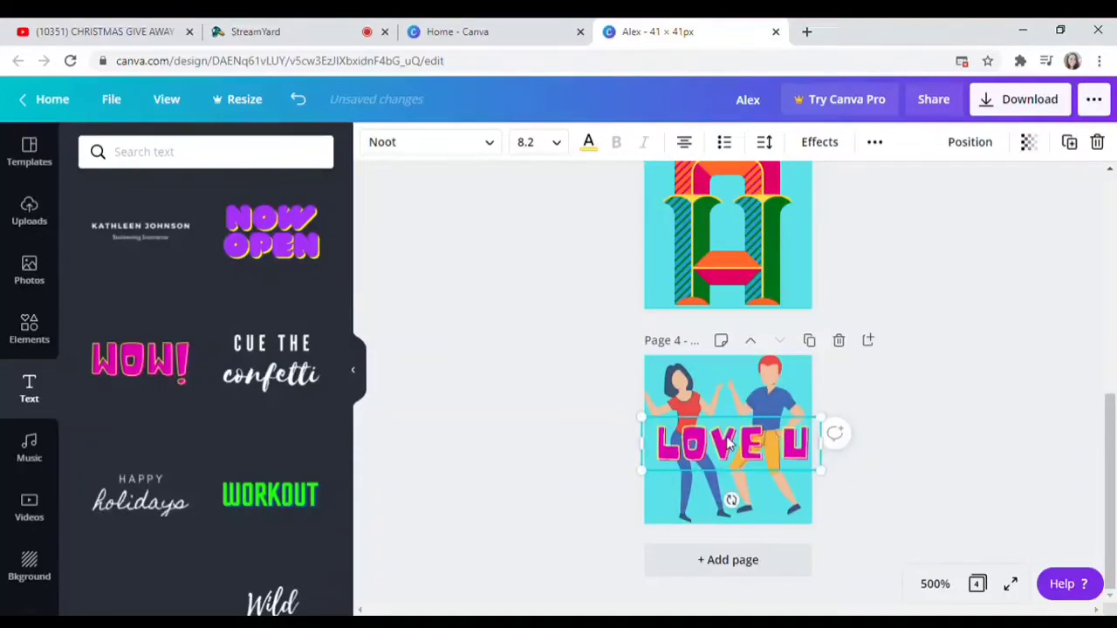
{"action": "left_click_drag", "start_coordinate": [730, 447], "coordinate": [724, 445]}
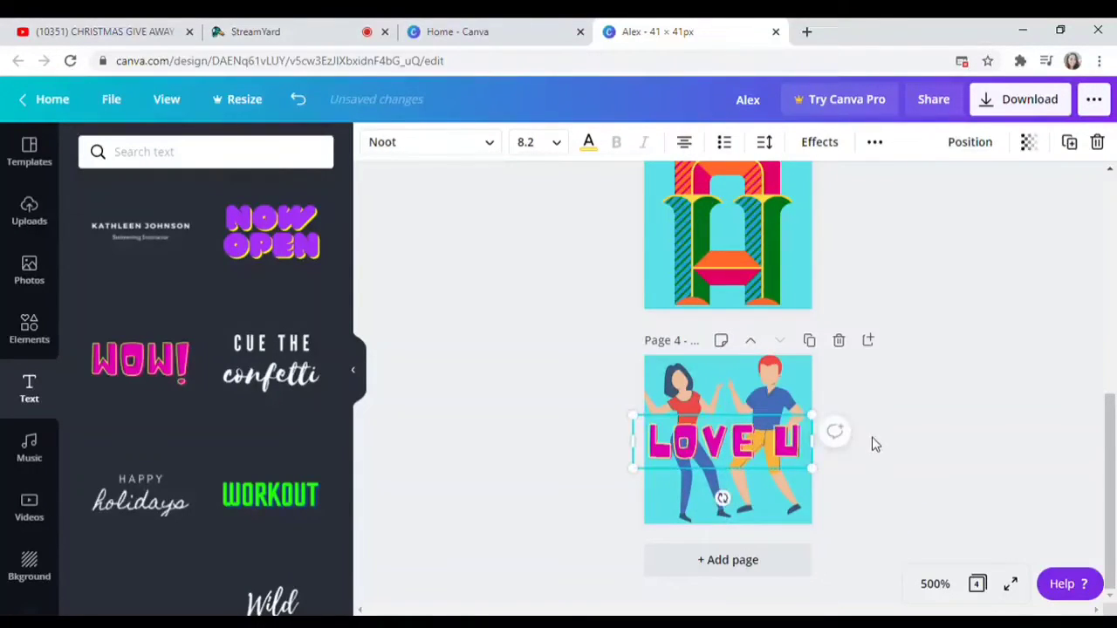
{"action": "left_click", "coordinate": [787, 265]}
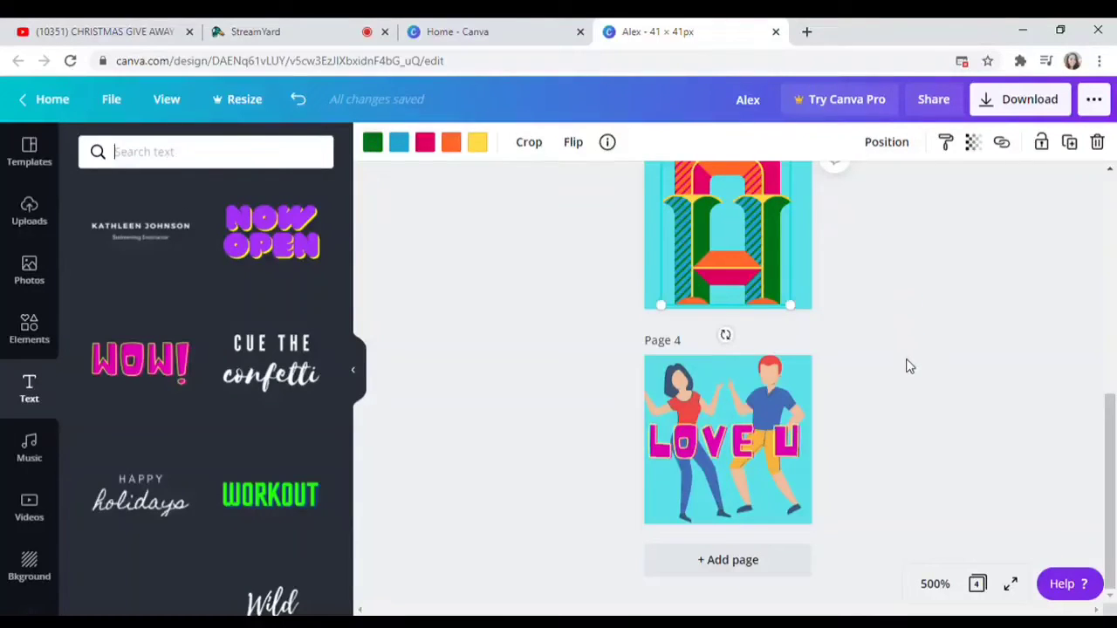
{"action": "scroll", "coordinate": [896, 379], "scroll_direction": "up", "scroll_amount": 6}
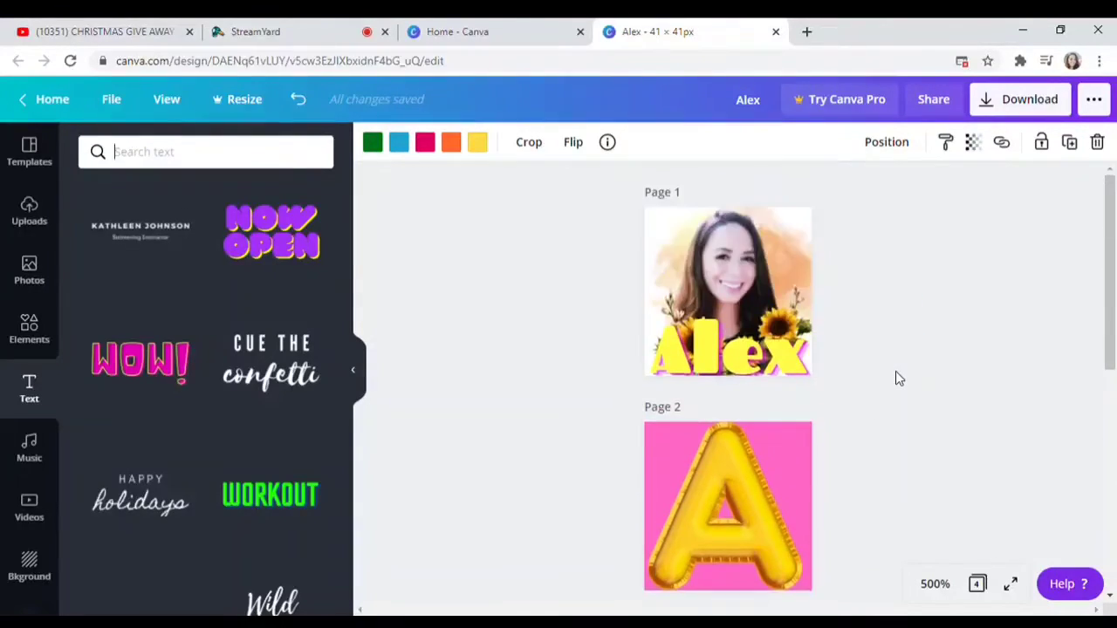
{"action": "scroll", "coordinate": [895, 370], "scroll_direction": "down", "scroll_amount": 3}
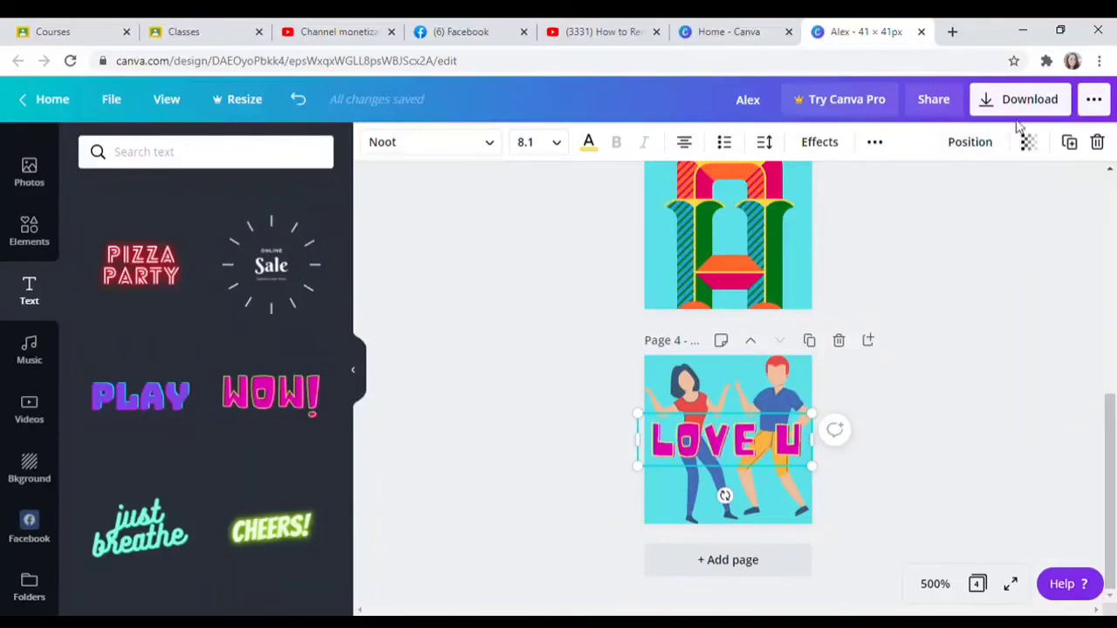
- Download only page 4 of the design as a PNG and dismiss the scheduling offer
{"action": "left_click", "coordinate": [1028, 102]}
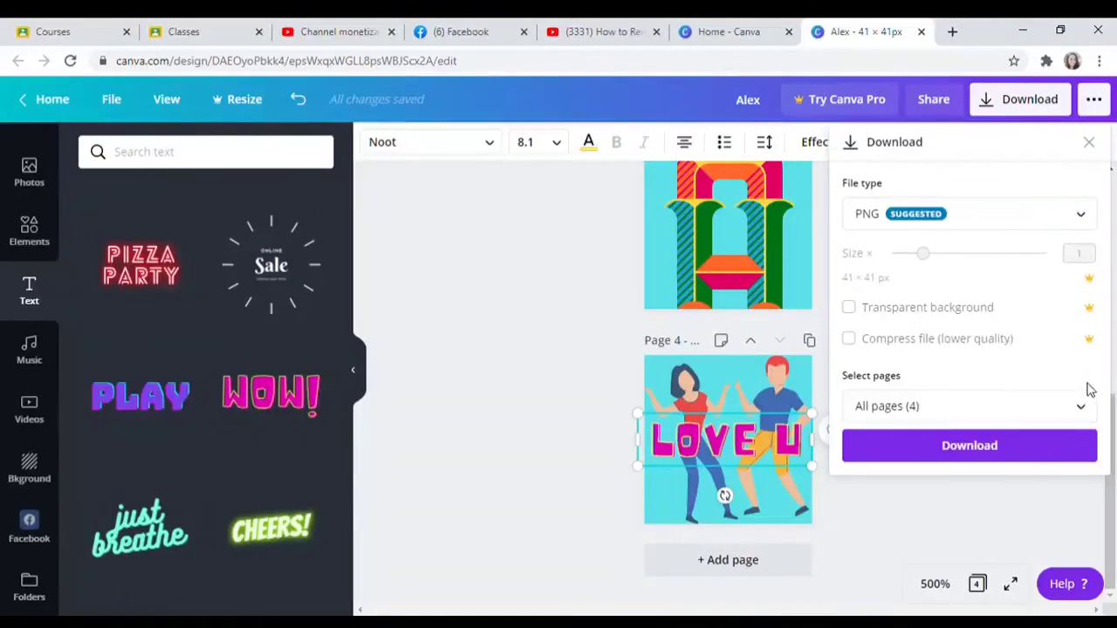
{"action": "left_click", "coordinate": [1082, 411]}
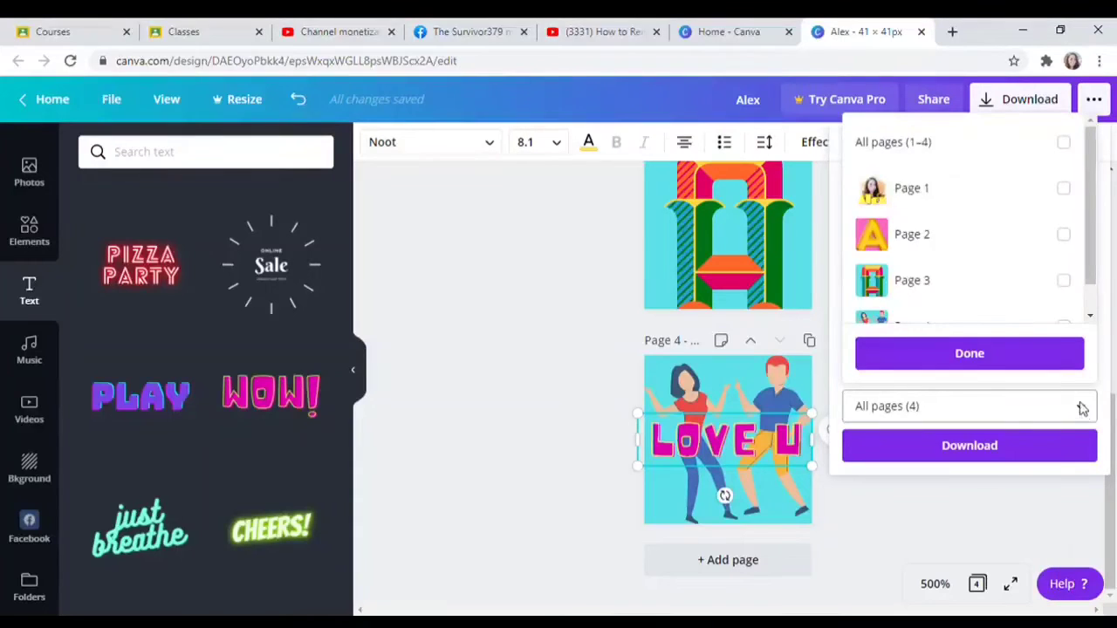
{"action": "scroll", "coordinate": [1024, 192], "scroll_direction": "down", "scroll_amount": 1}
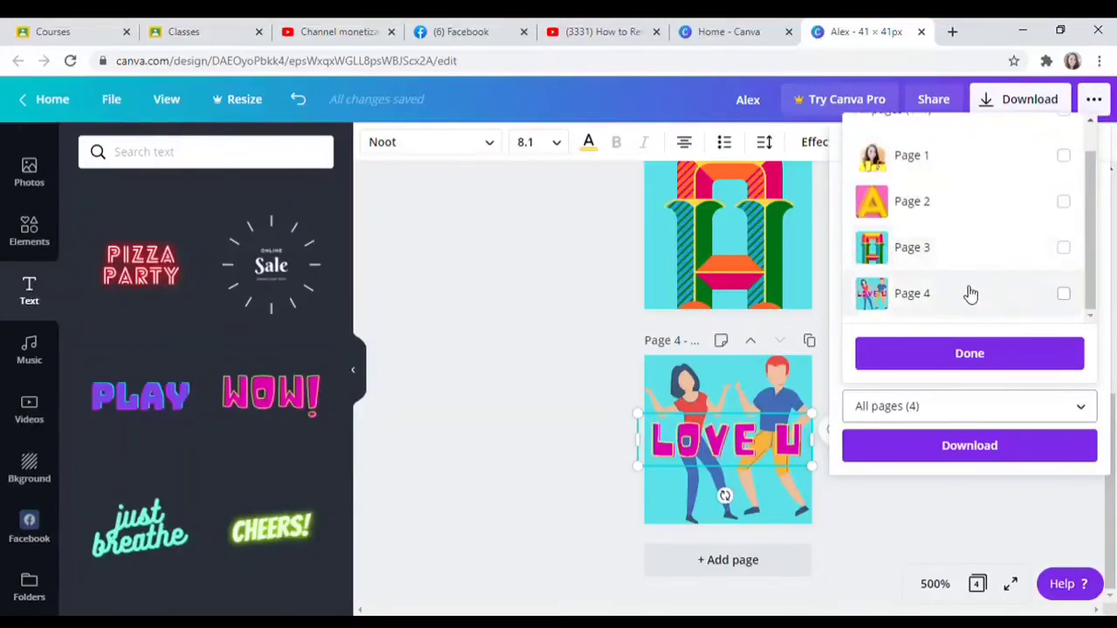
{"action": "left_click", "coordinate": [1065, 297]}
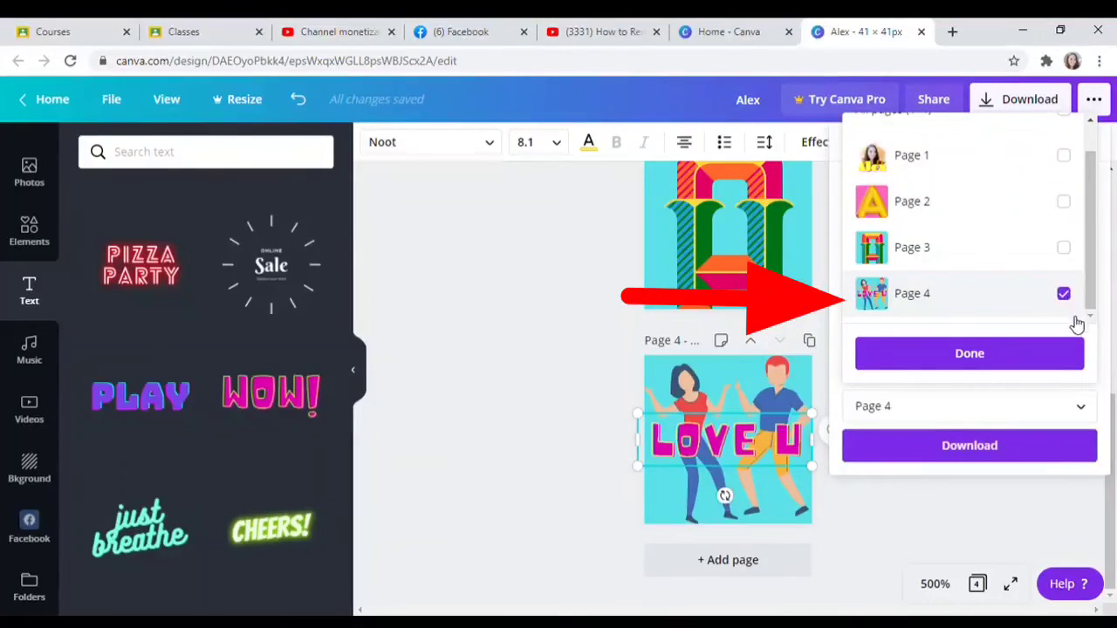
{"action": "left_click", "coordinate": [971, 357]}
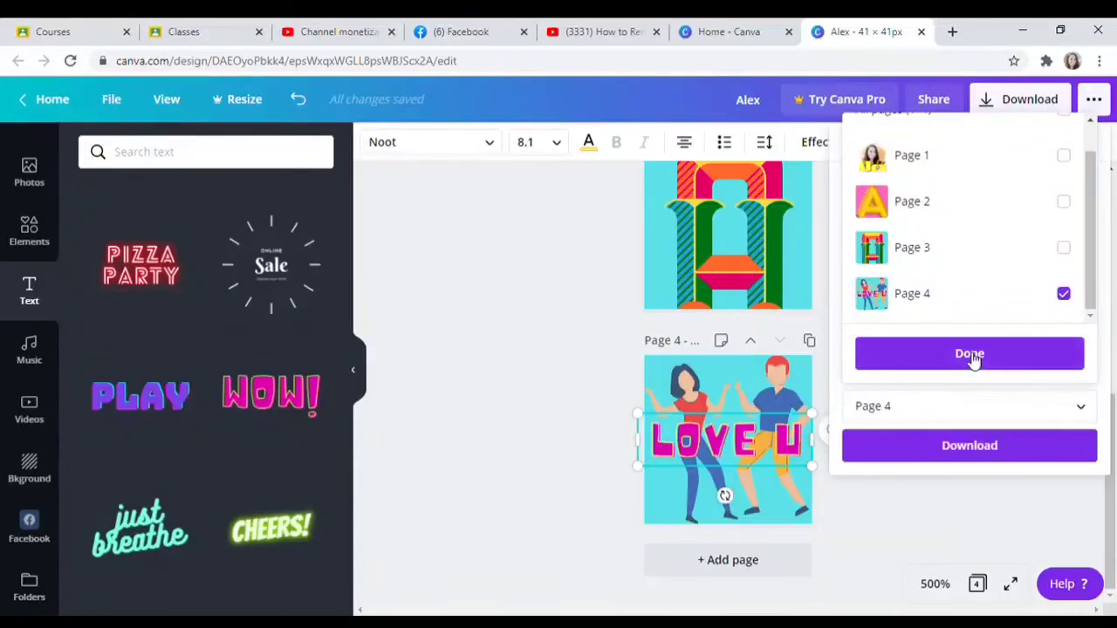
{"action": "left_click", "coordinate": [971, 446]}
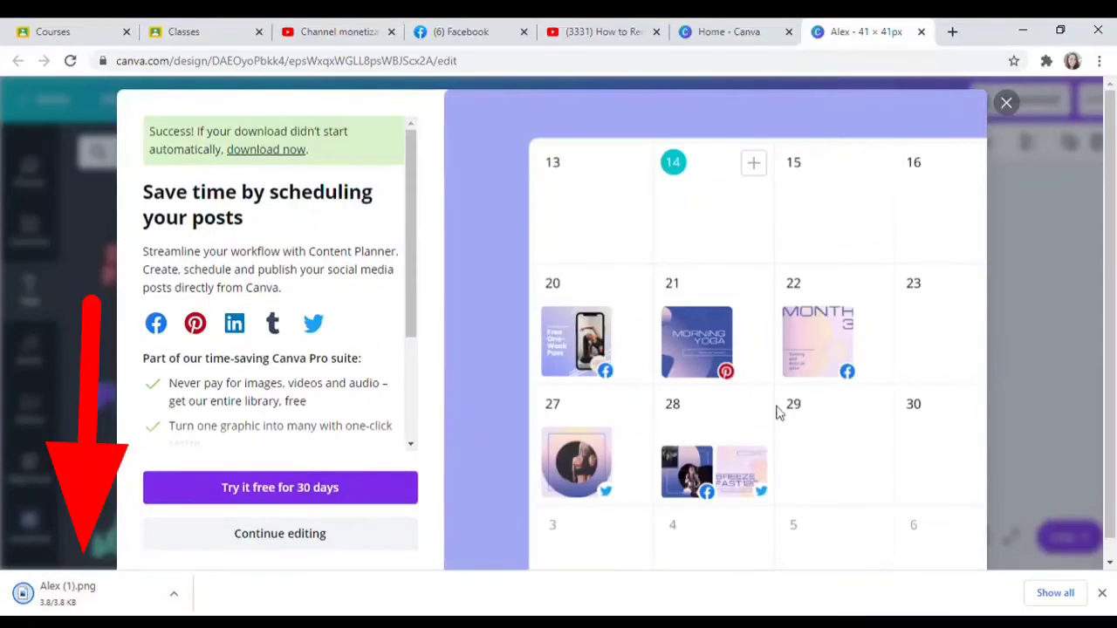
{"action": "left_click", "coordinate": [1006, 104]}
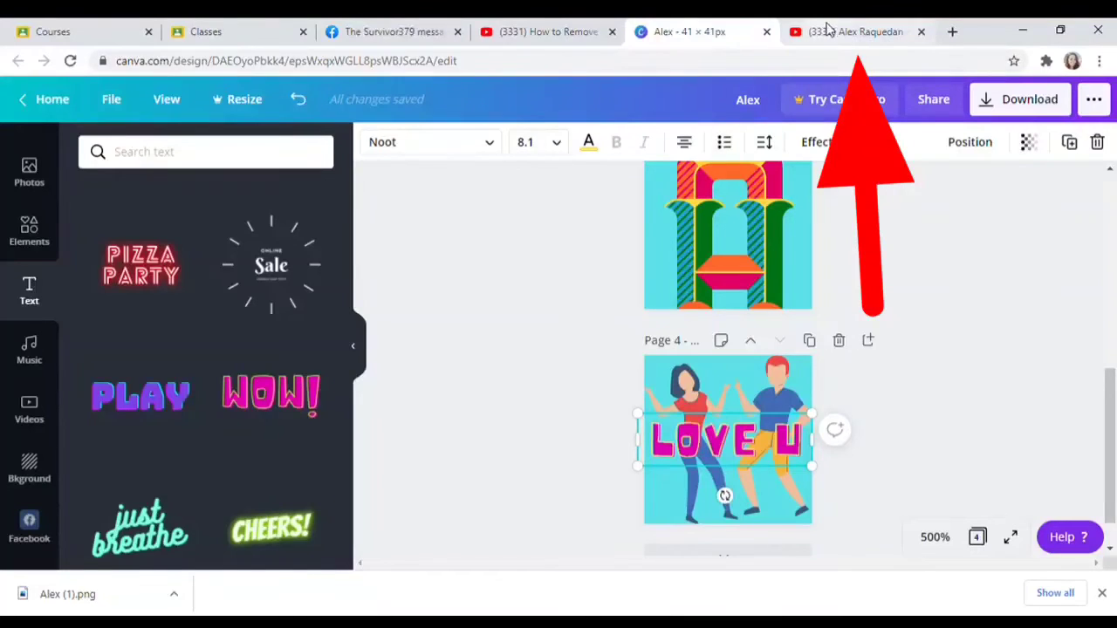
- Switch to the YouTube channel and open the Memberships section of its monetization settings in YouTube Studio
{"action": "left_click", "coordinate": [833, 32]}
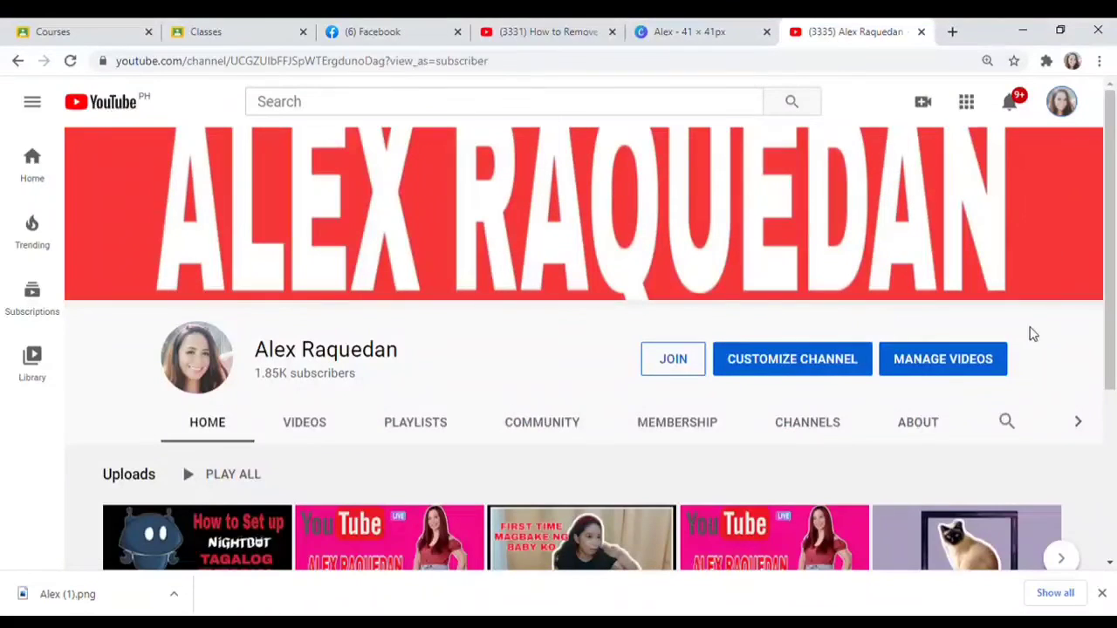
{"action": "left_click", "coordinate": [978, 367]}
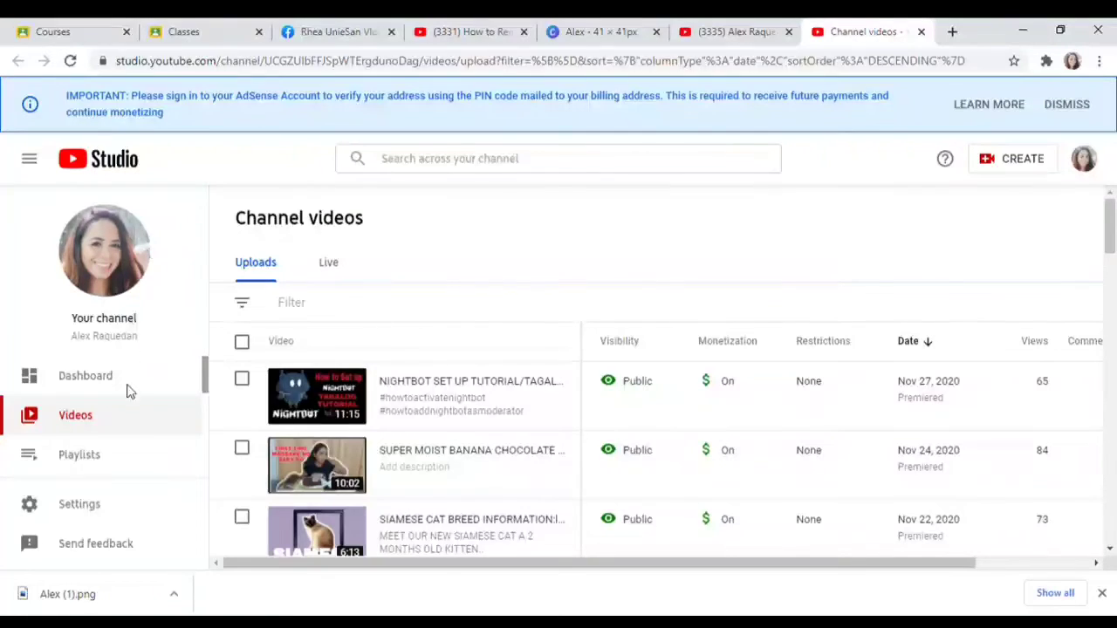
{"action": "scroll", "coordinate": [167, 436], "scroll_direction": "down", "scroll_amount": 1}
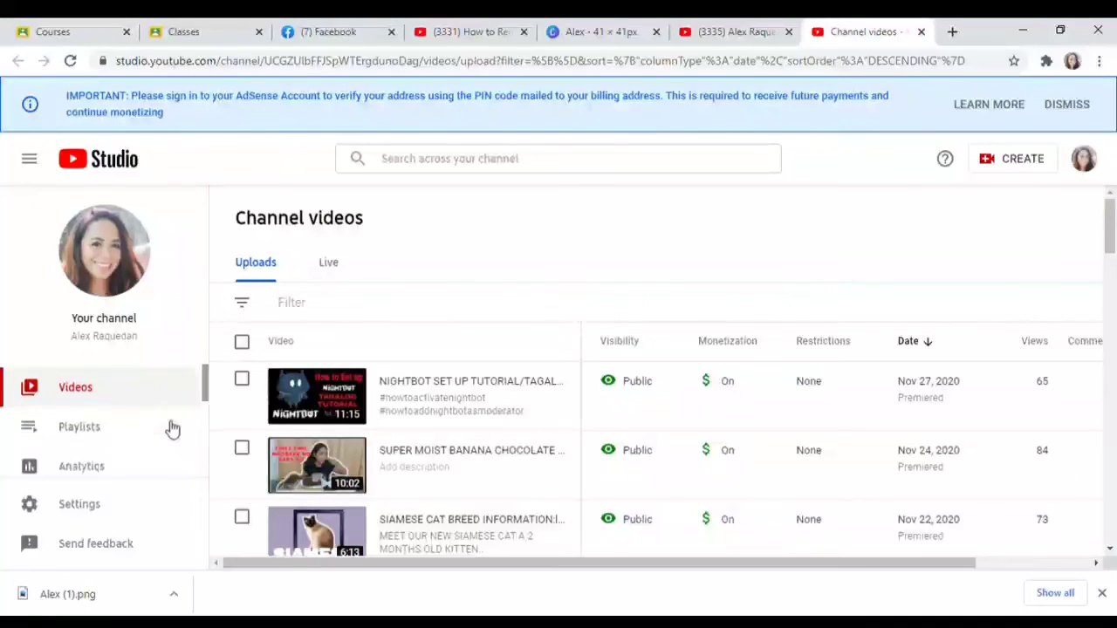
{"action": "scroll", "coordinate": [170, 428], "scroll_direction": "down", "scroll_amount": 2}
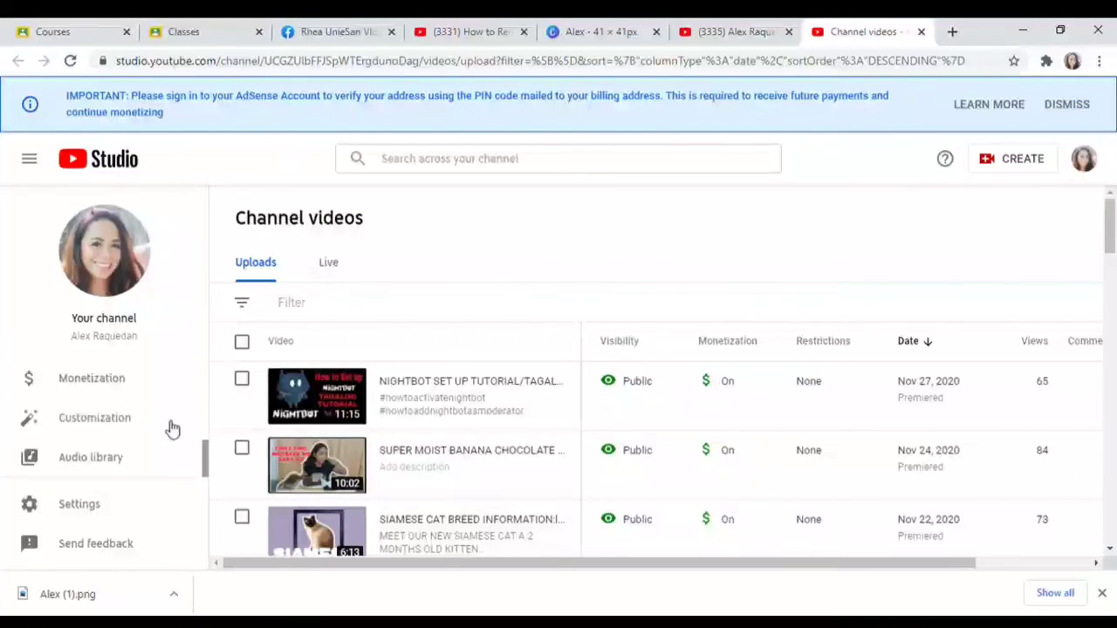
{"action": "left_click", "coordinate": [126, 392]}
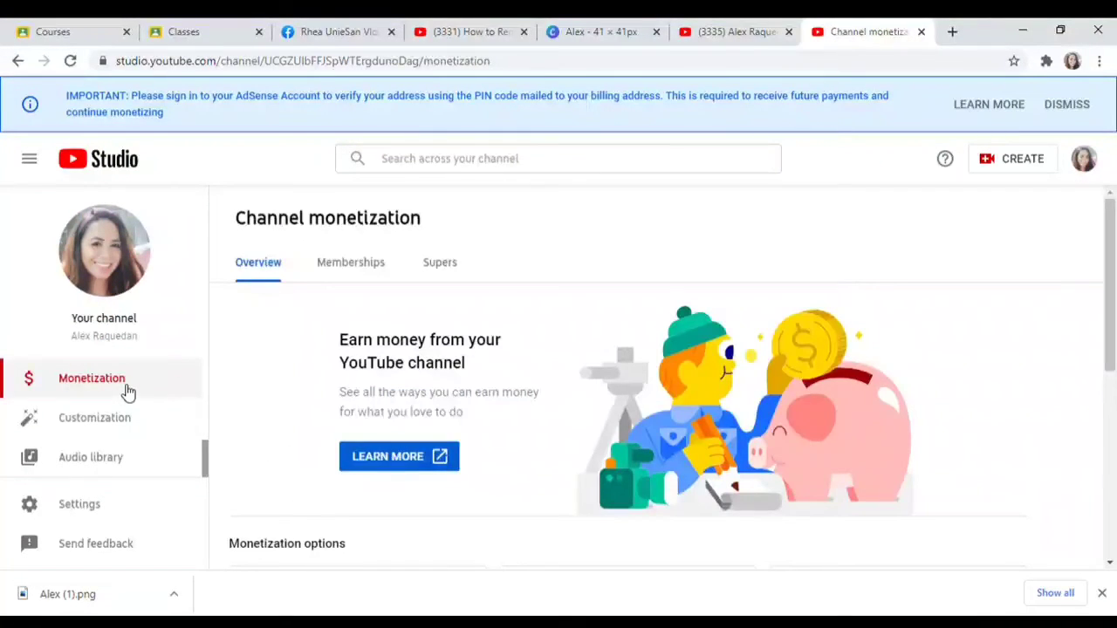
{"action": "left_click", "coordinate": [361, 272]}
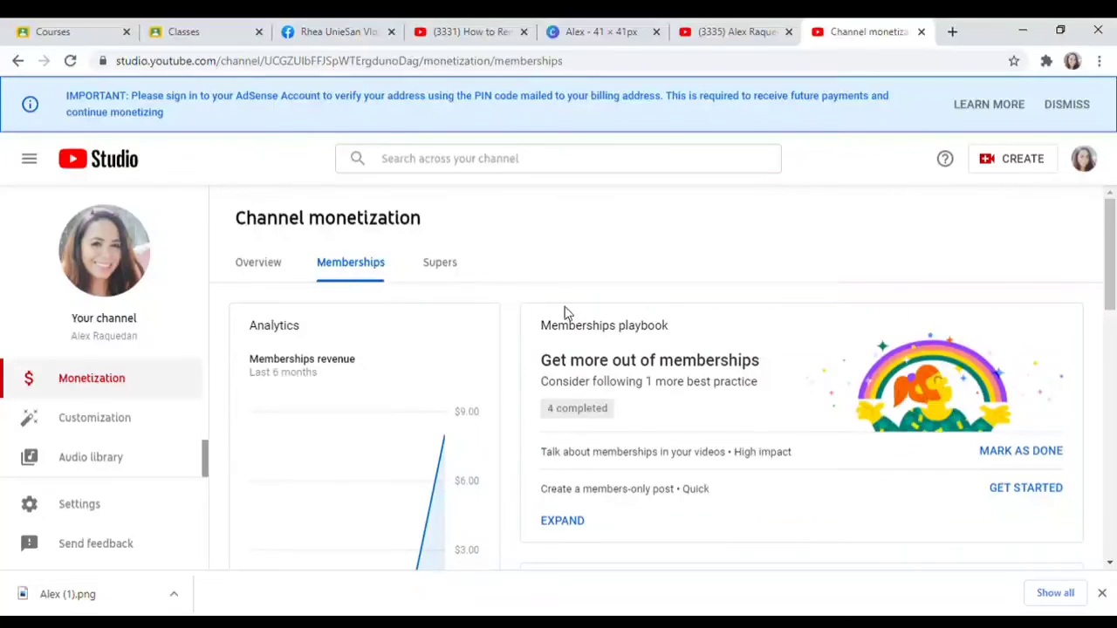
- Open the channel's membership badges and emoji for editing and show the emoji upload settings
{"action": "scroll", "coordinate": [777, 484], "scroll_direction": "down", "scroll_amount": 4}
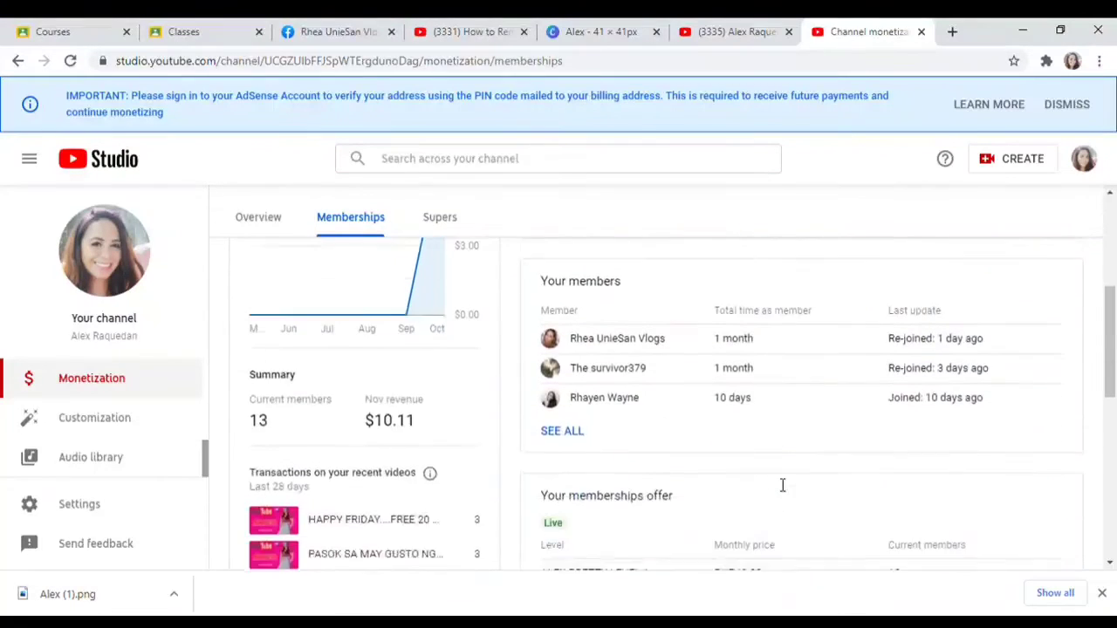
{"action": "scroll", "coordinate": [777, 484], "scroll_direction": "down", "scroll_amount": 5}
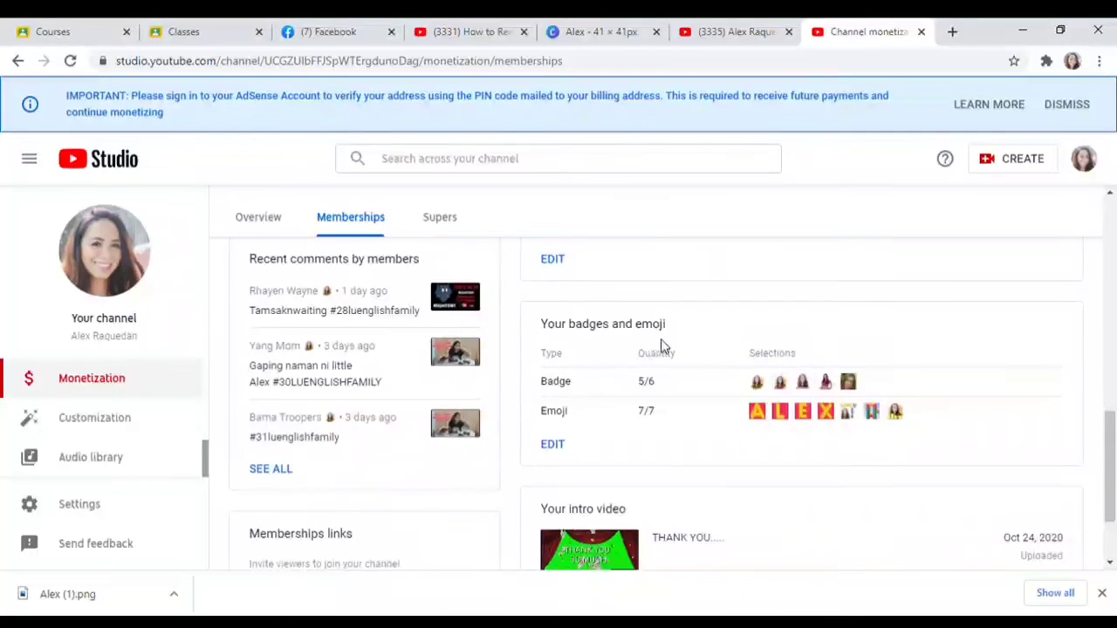
{"action": "scroll", "coordinate": [611, 441], "scroll_direction": "down", "scroll_amount": 2}
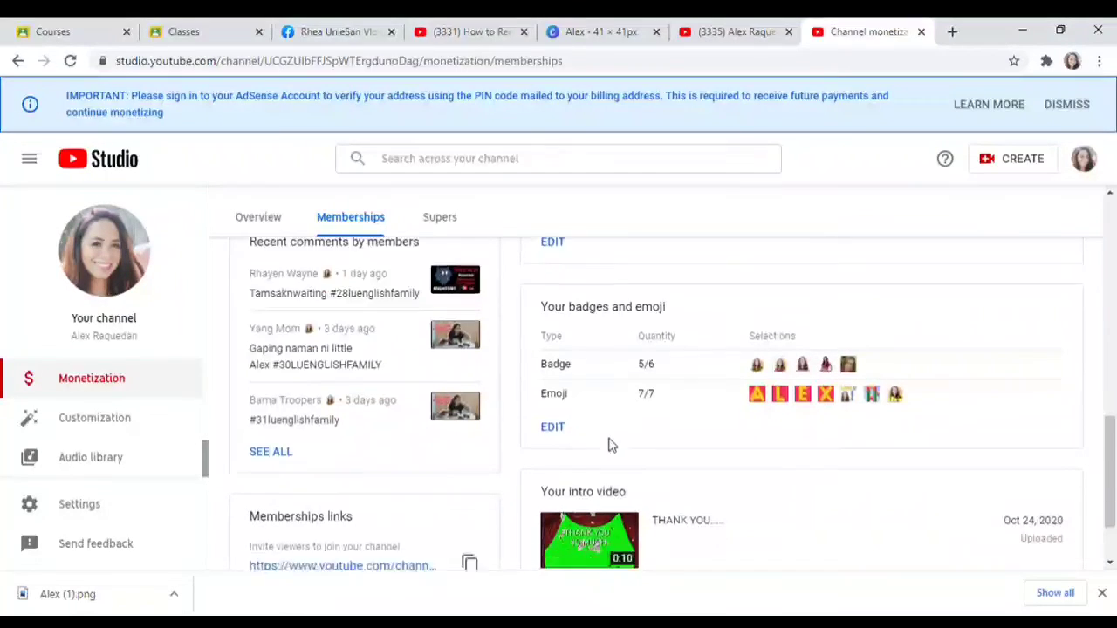
{"action": "scroll", "coordinate": [585, 402], "scroll_direction": "up", "scroll_amount": 2}
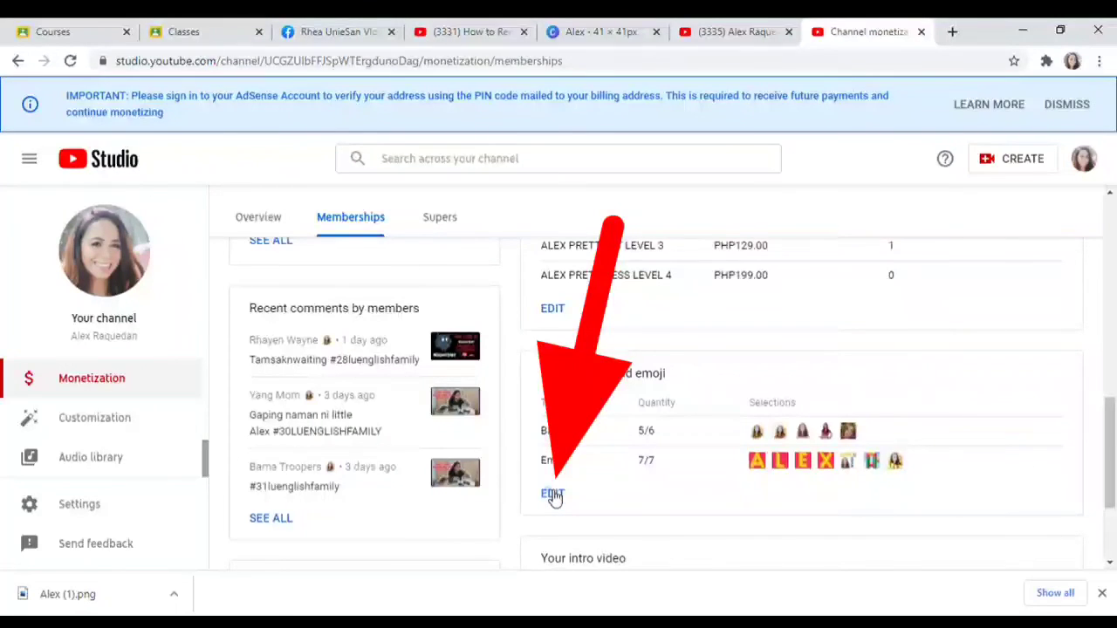
{"action": "left_click", "coordinate": [553, 494]}
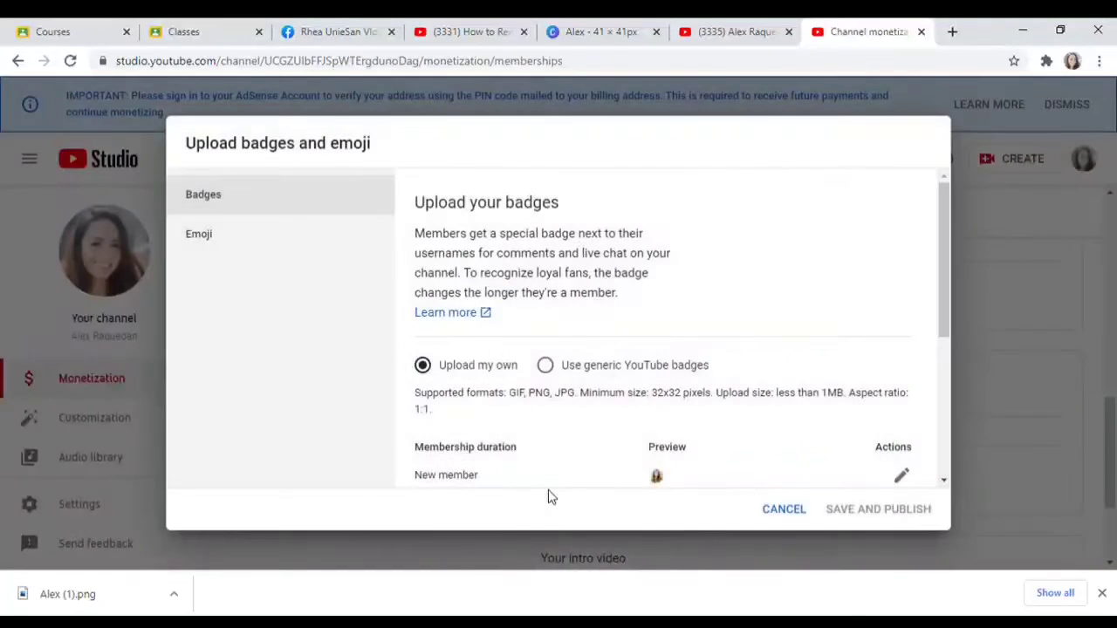
{"action": "left_click", "coordinate": [207, 247]}
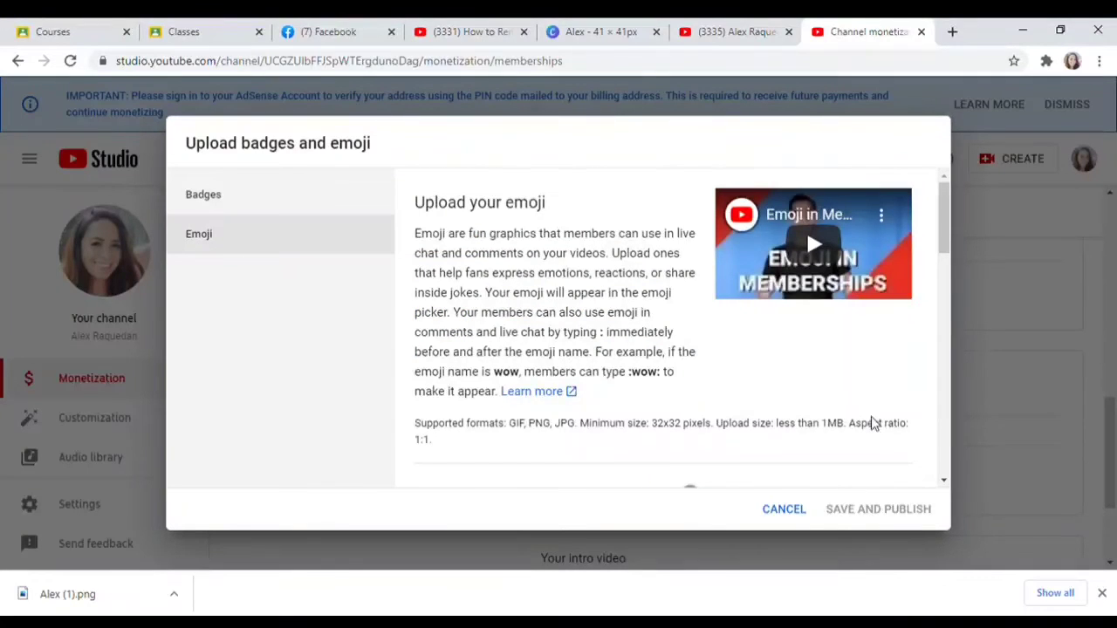
- Replace the image of the "pretty" emoji with Alex (1).png from Downloads, and save and publish the change
{"action": "scroll", "coordinate": [872, 423], "scroll_direction": "down", "scroll_amount": 10}
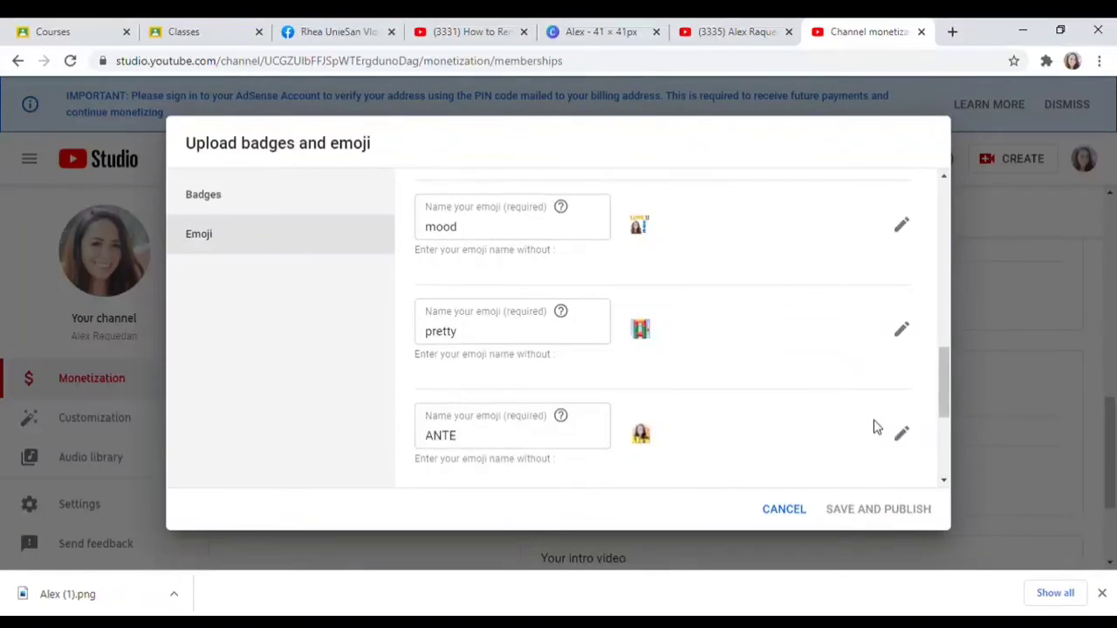
{"action": "scroll", "coordinate": [877, 428], "scroll_direction": "down", "scroll_amount": 1}
{"action": "scroll", "coordinate": [875, 426], "scroll_direction": "up", "scroll_amount": 1}
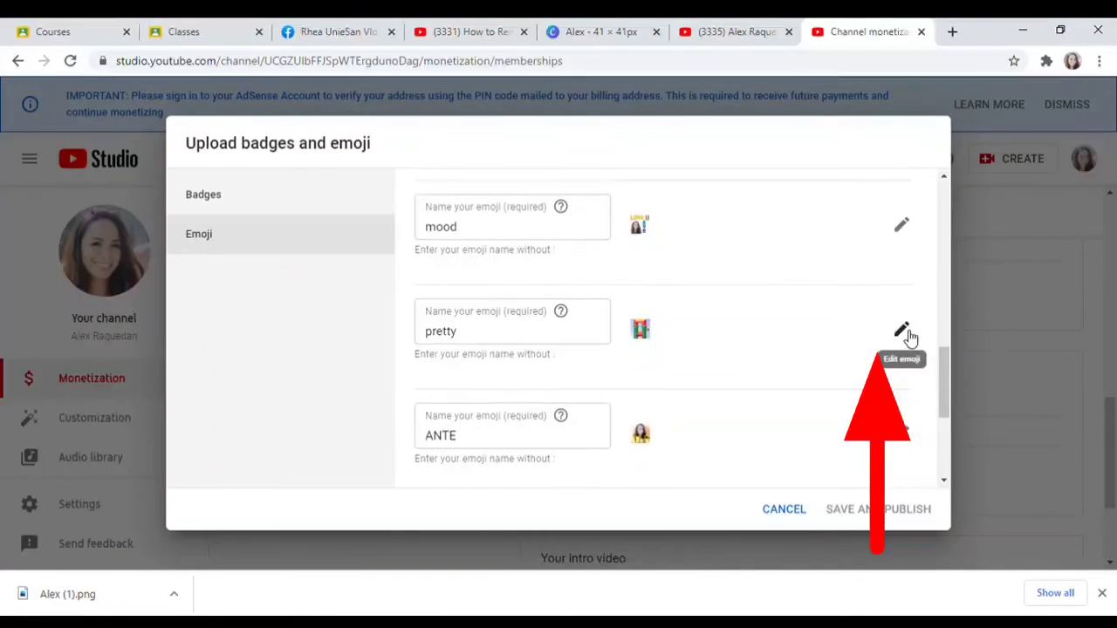
{"action": "left_click", "coordinate": [904, 333]}
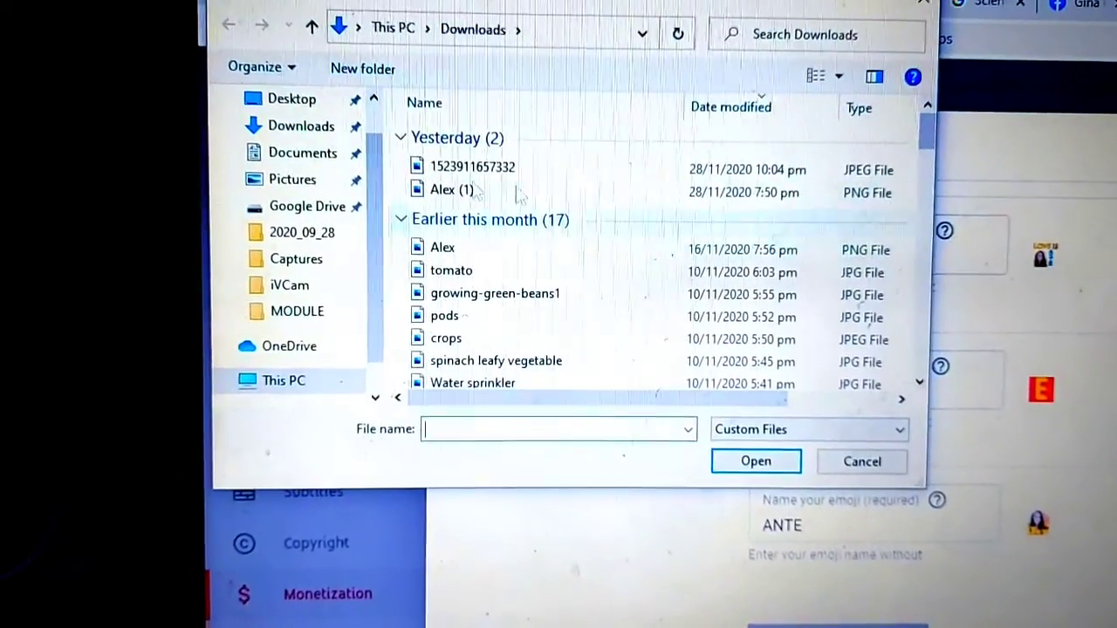
{"action": "left_click", "coordinate": [301, 125]}
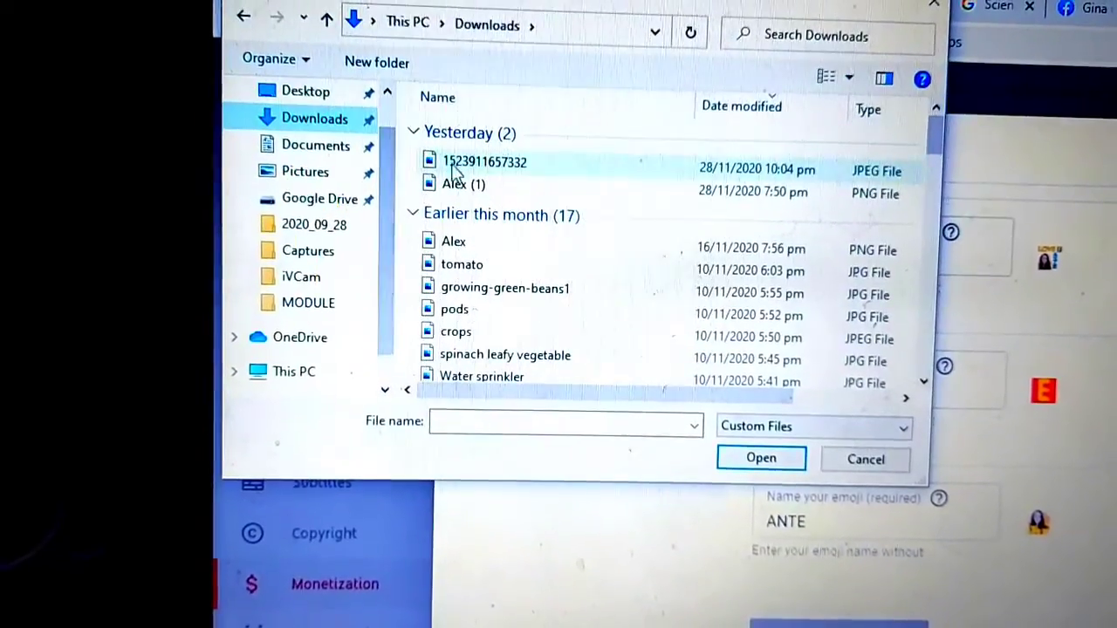
{"action": "mouse_move", "coordinate": [463, 185]}
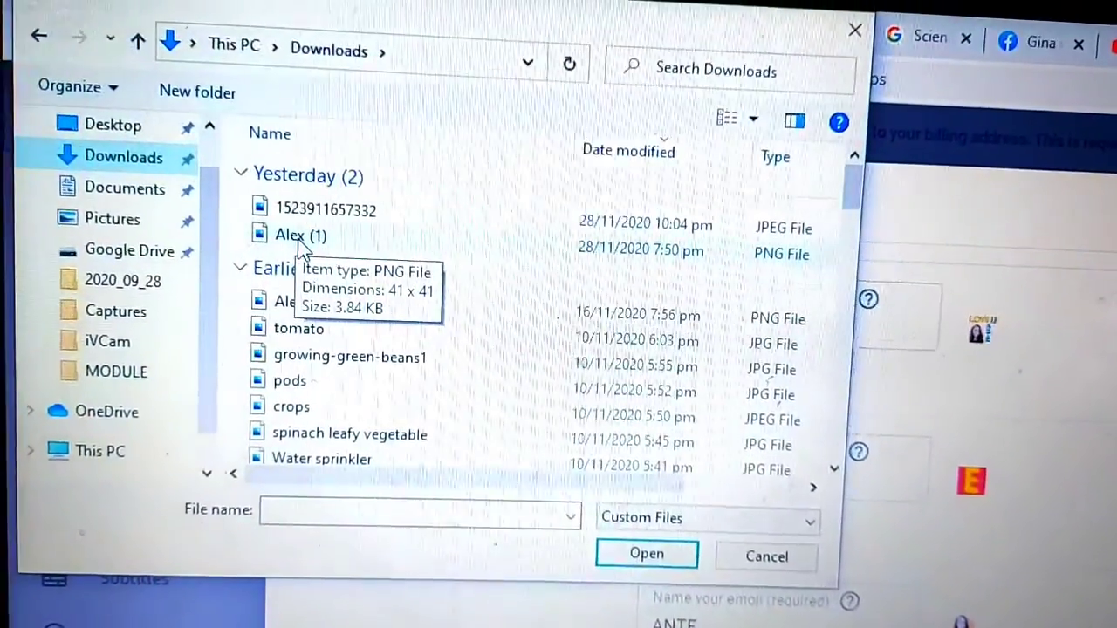
{"action": "left_click", "coordinate": [298, 238]}
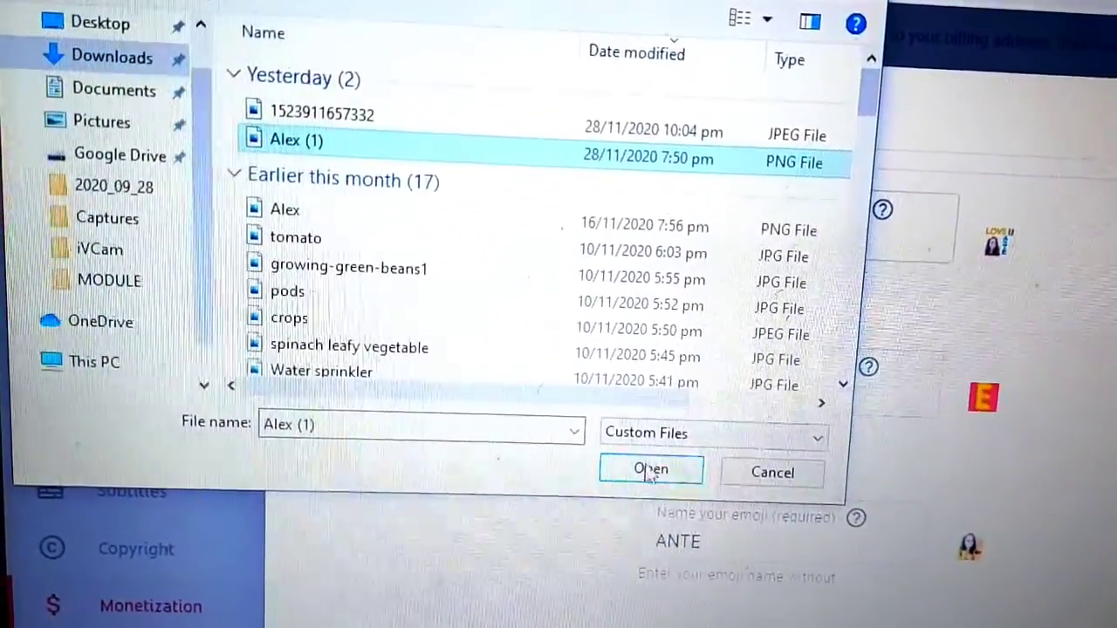
{"action": "left_click", "coordinate": [646, 485]}
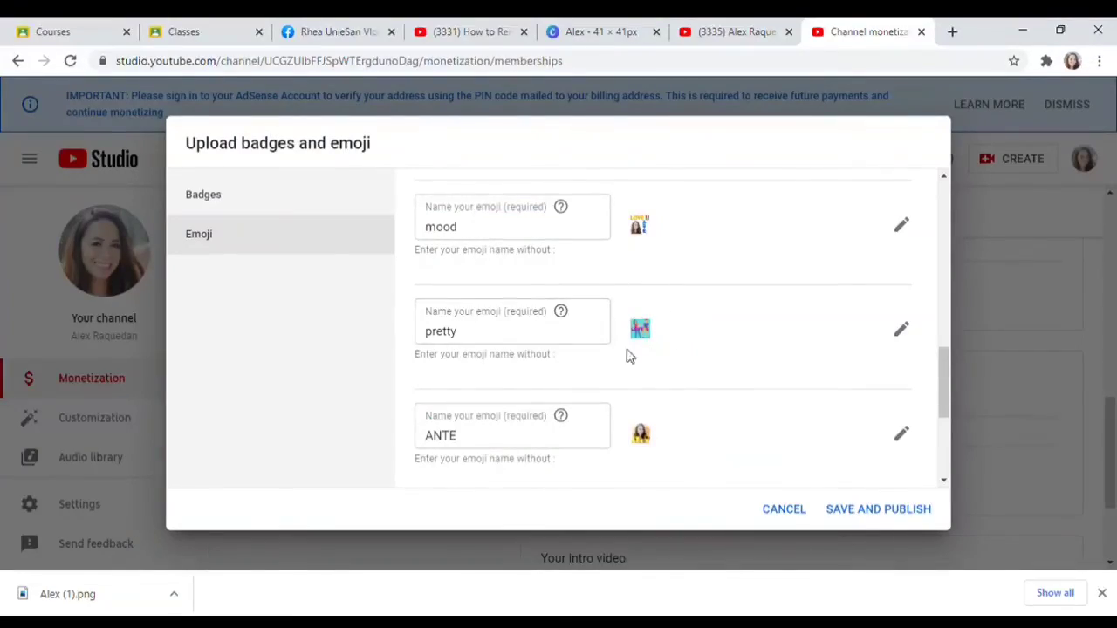
{"action": "left_click", "coordinate": [911, 516]}
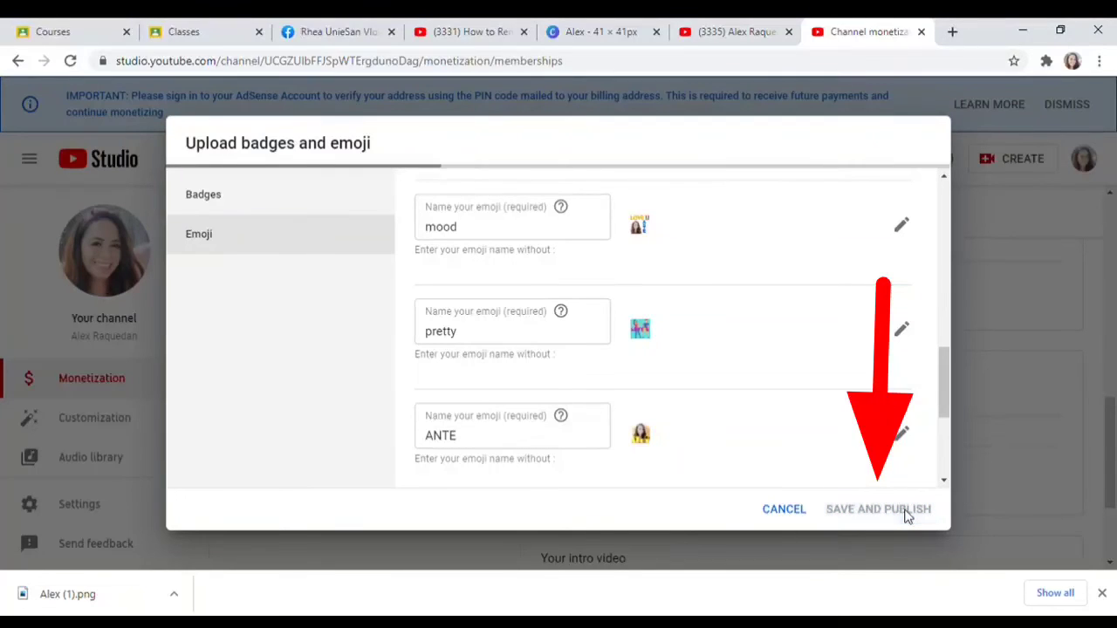